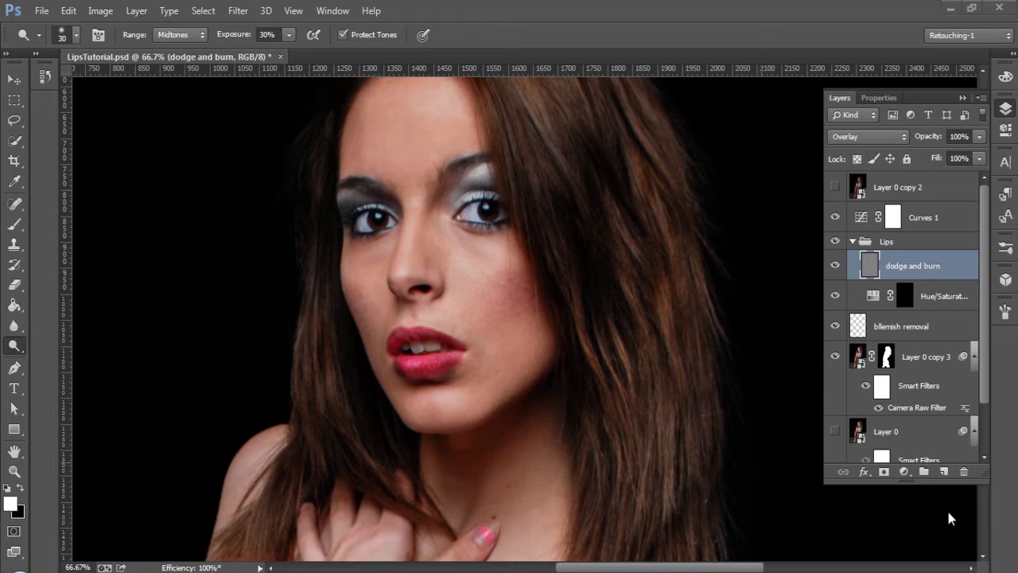
# Step: Compare the original Layer 0 copy 2 with the retouched portrait, examining the full figure, face and lips, and leave that layer hidden
pyautogui.click(834, 189)
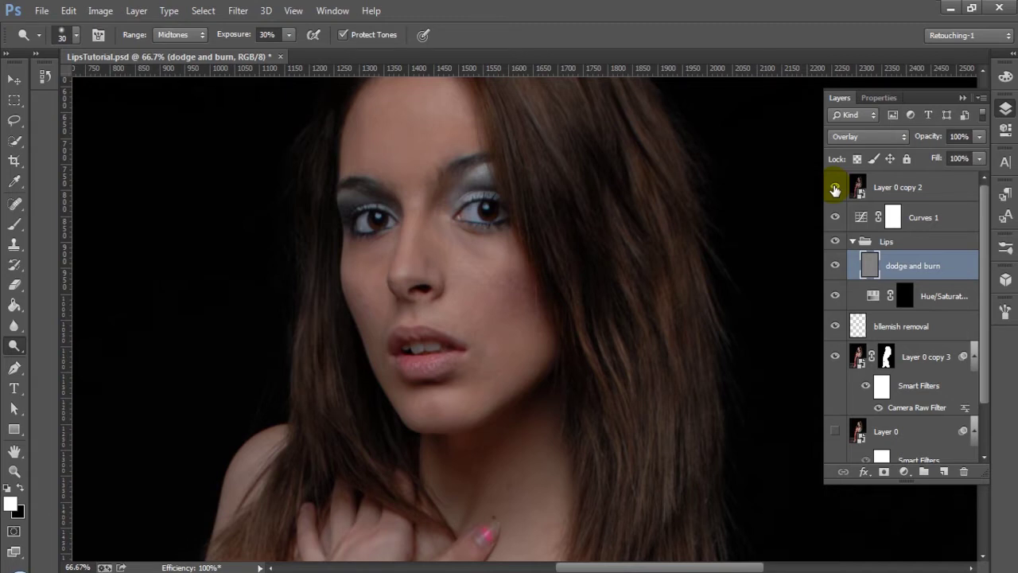
pyautogui.hotkey('ctrl', '-')
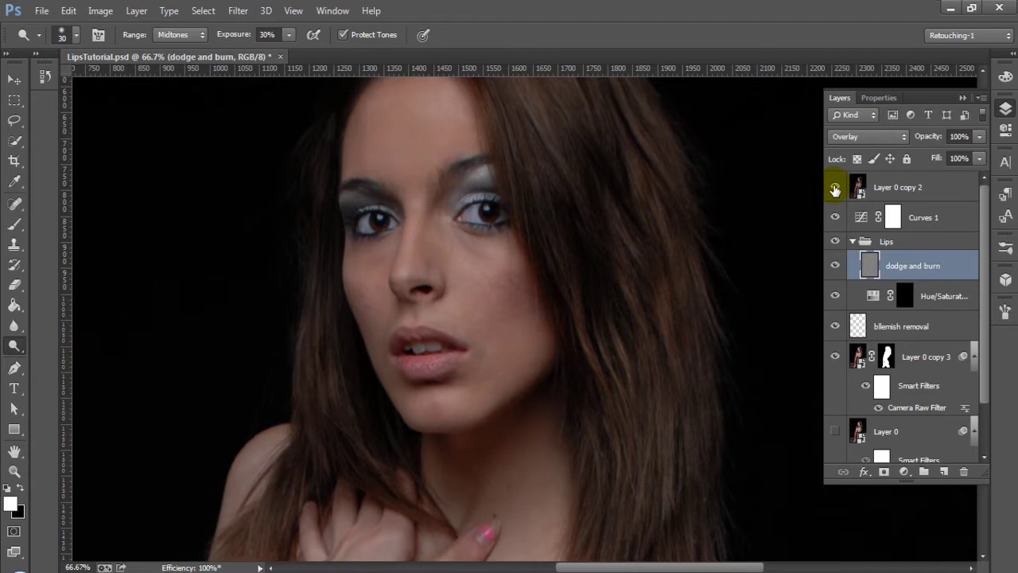
pyautogui.hotkey('ctrl', '-')
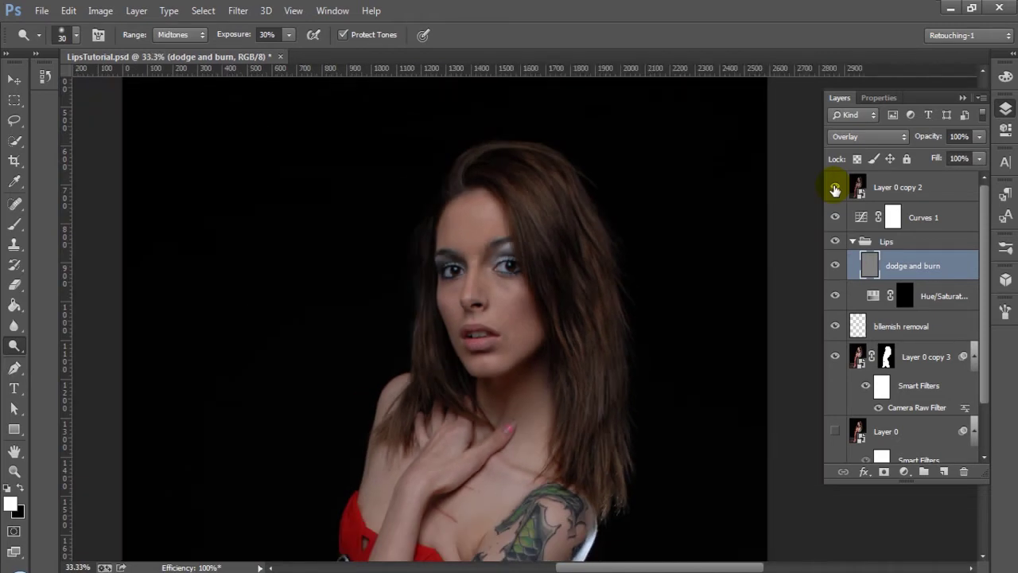
pyautogui.hotkey('ctrl', '-')
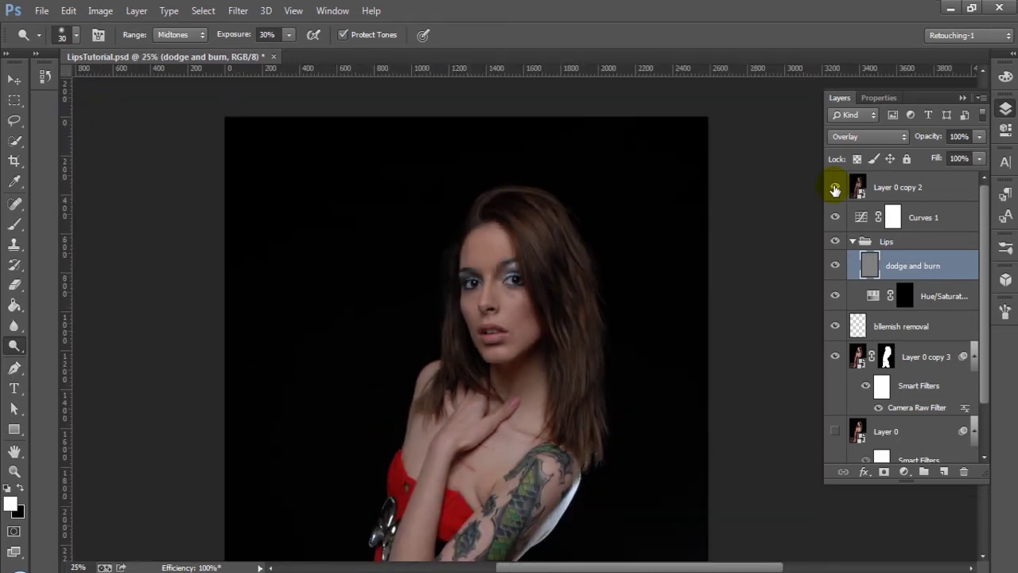
pyautogui.hotkey('ctrl', '-')
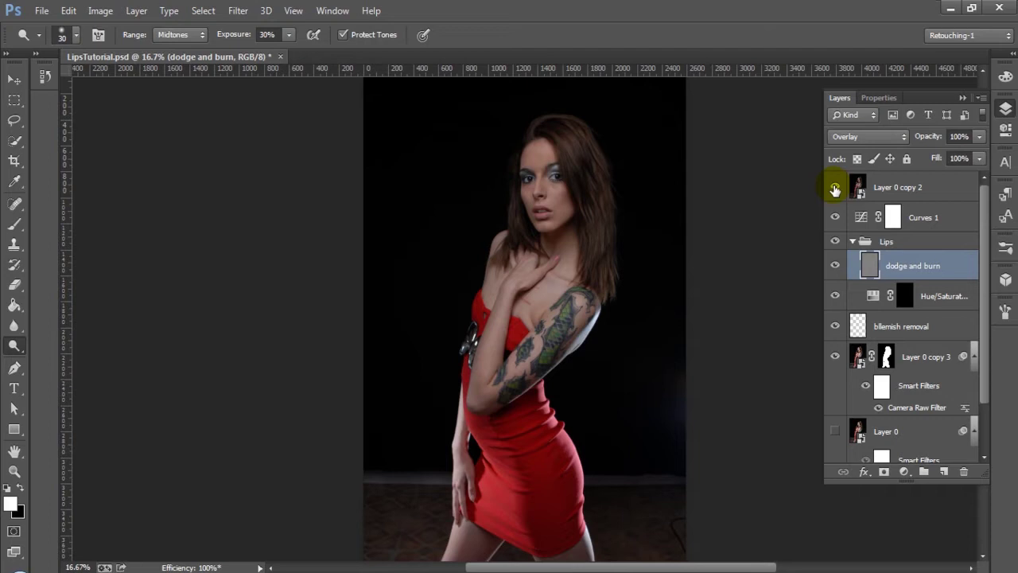
pyautogui.hotkey('ctrl', '+')
pyautogui.hotkey('ctrl', '+')
pyautogui.hotkey('ctrl', '+')
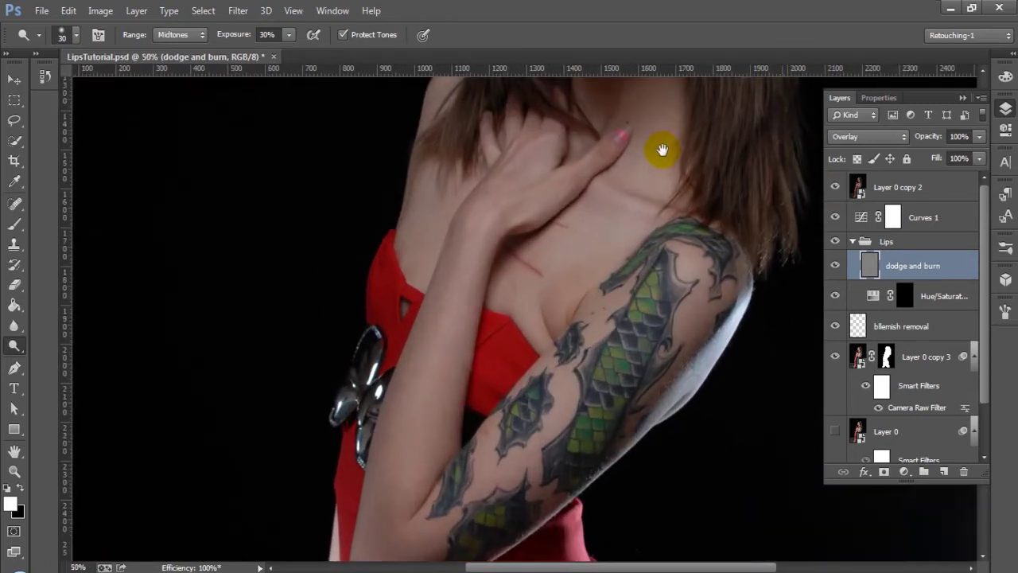
pyautogui.moveTo(662, 150); pyautogui.dragTo(623, 468)
pyautogui.click(661, 143)
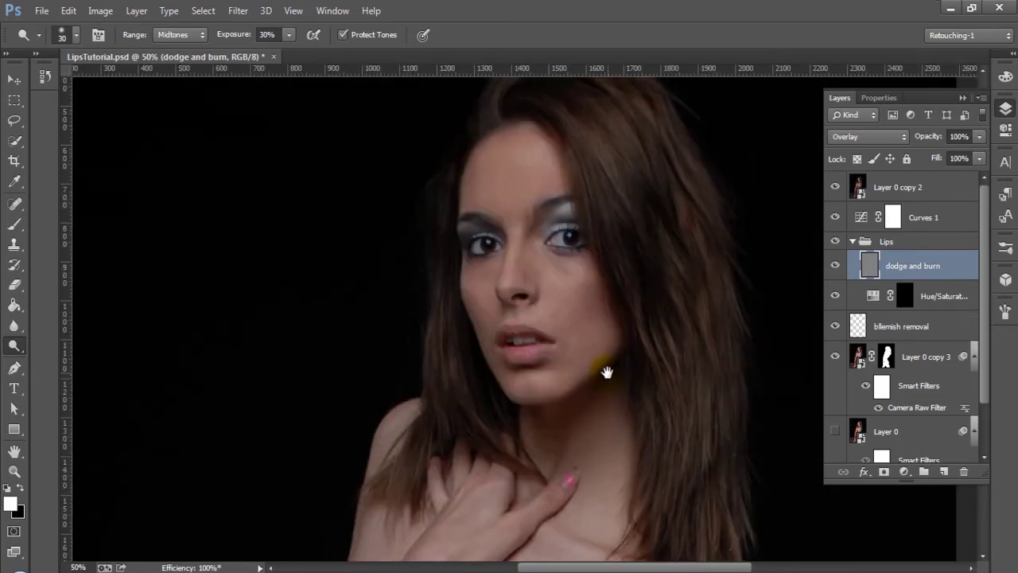
pyautogui.moveTo(606, 372); pyautogui.dragTo(605, 385)
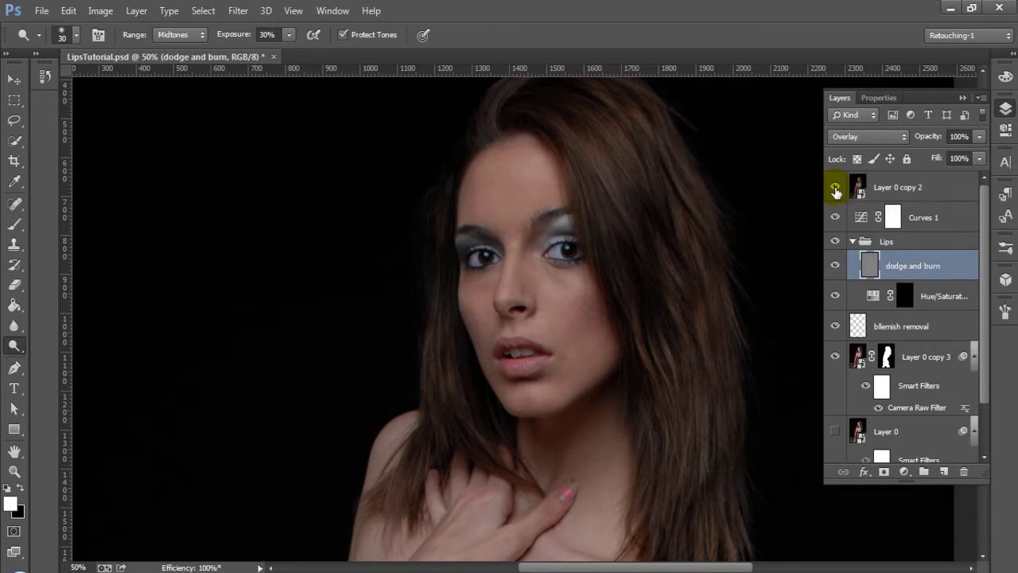
pyautogui.hotkey('ctrl', '+')
pyautogui.hotkey('ctrl', '+')
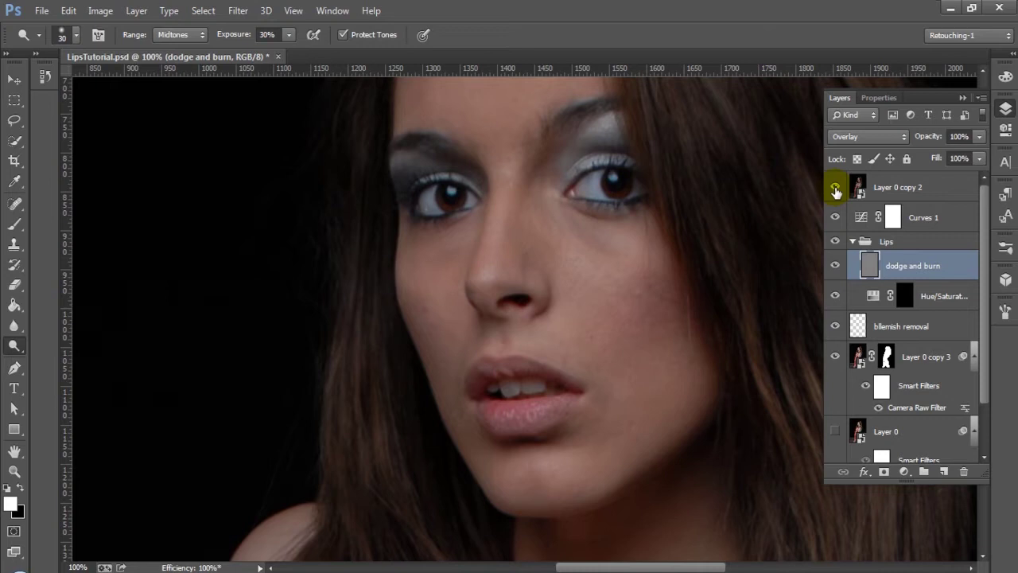
pyautogui.click(835, 190)
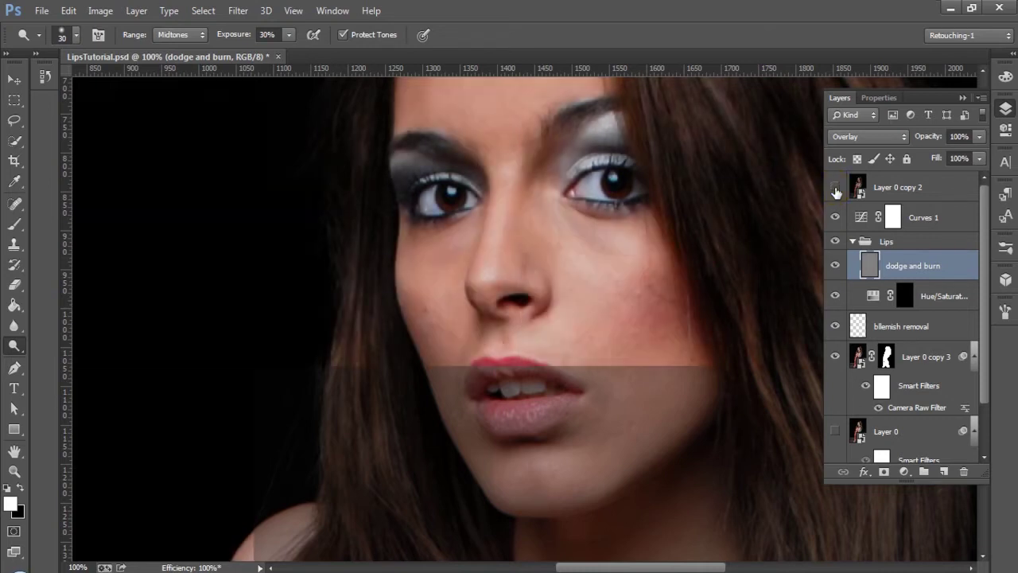
# Step: Delete the dodge and burn layer and the Hue/Saturation layer from the Lips group
pyautogui.hotkey('ctrl', '-')
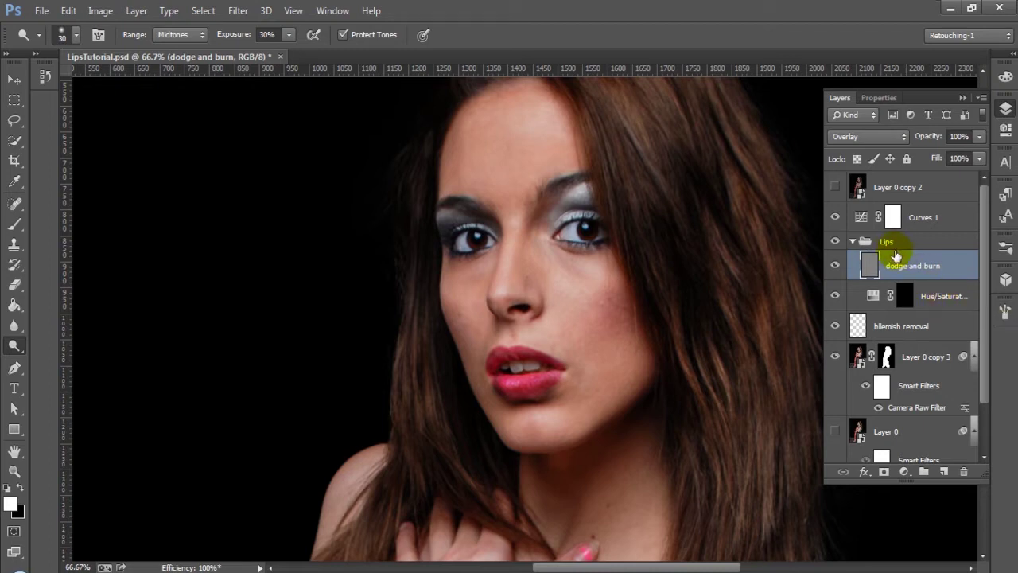
pyautogui.keyDown('shift'); pyautogui.click(942, 307); pyautogui.keyUp('shift')
pyautogui.moveTo(942, 307); pyautogui.dragTo(965, 472)
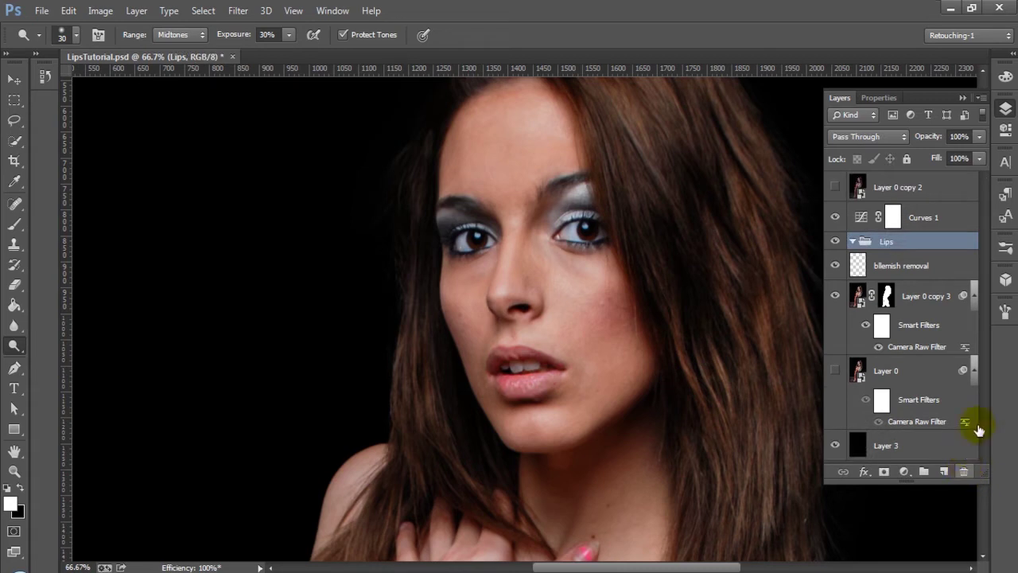
# Step: With the Lips group selected, enter Quick Mask mode and paint the centre of the lower lip with a 35 px brush
pyautogui.click(920, 297)
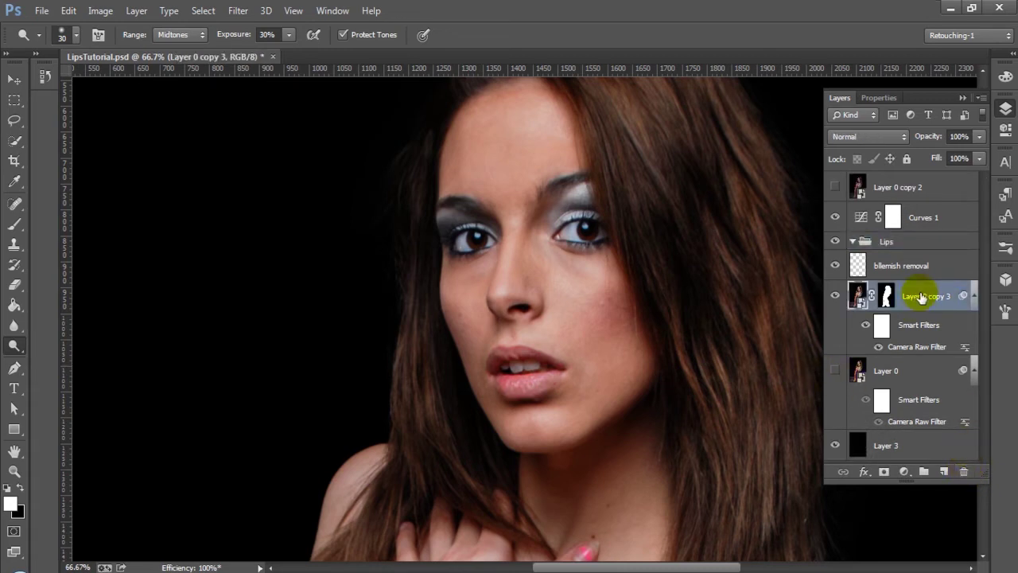
pyautogui.click(903, 246)
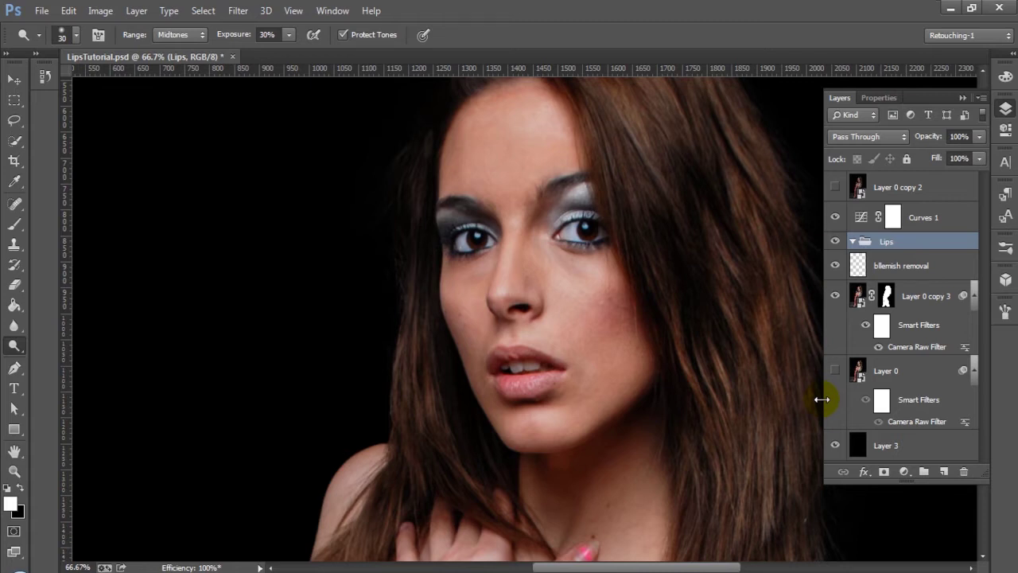
pyautogui.press('q')
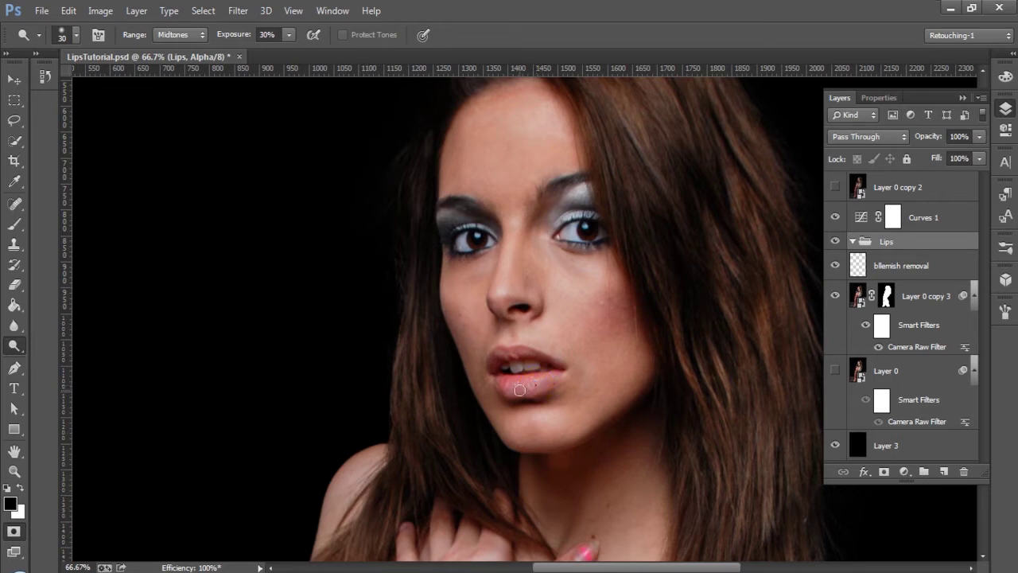
pyautogui.press('b')
pyautogui.moveTo(521, 389); pyautogui.dragTo(540, 383)
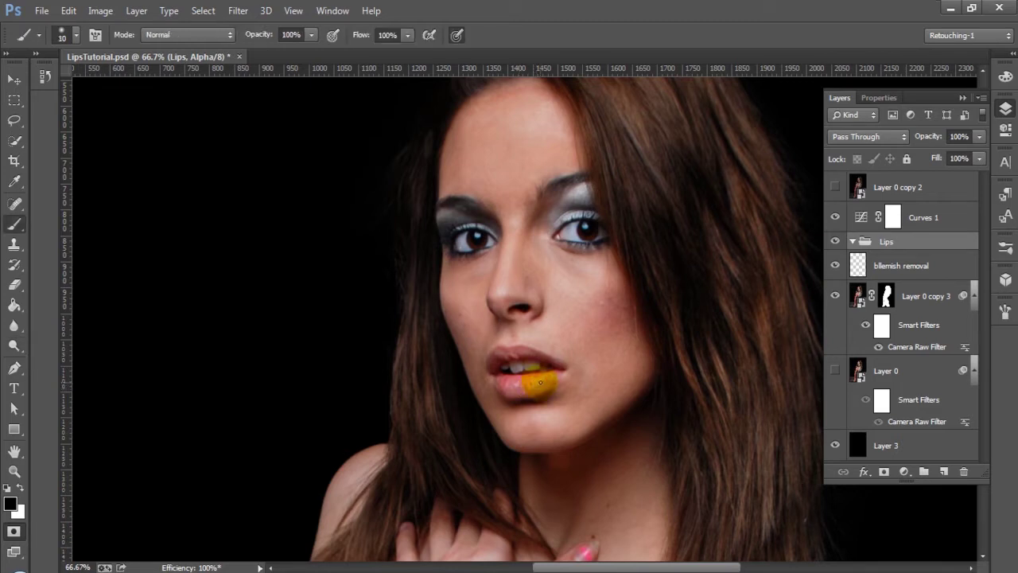
pyautogui.press(']')
pyautogui.press(']')
pyautogui.press(']')
pyautogui.press(']')
pyautogui.press(']')
pyautogui.click(540, 381)
pyautogui.moveTo(526, 385)
pyautogui.mouseDown()
pyautogui.moveTo(509, 386)
pyautogui.moveTo(525, 385)
pyautogui.mouseUp()
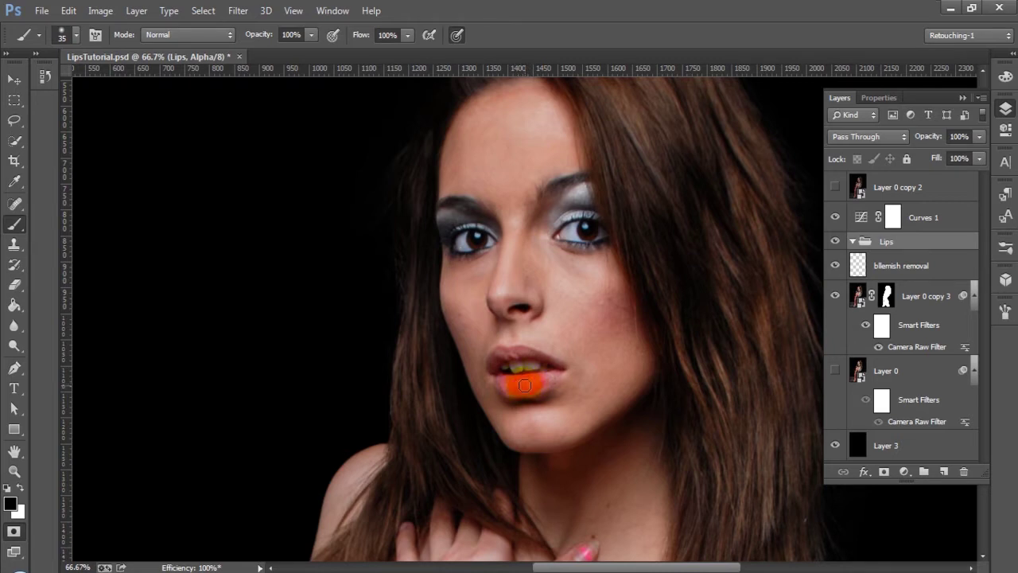
# Step: Mask the rest of the lower lip out to both corners and along its edges with a small brush of about 9 px
pyautogui.scroll(2, 524, 384)
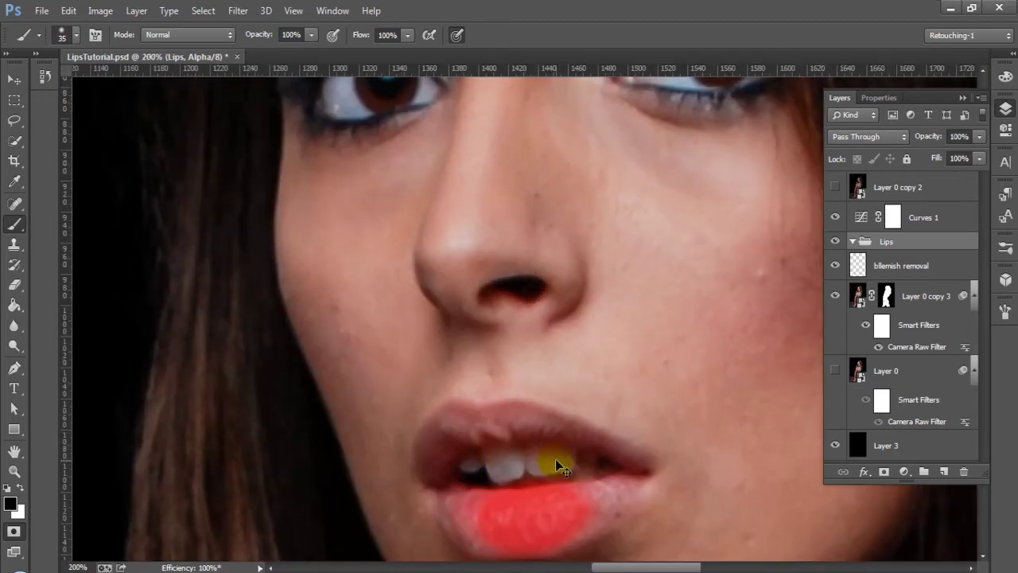
pyautogui.scroll(-1, 555, 458)
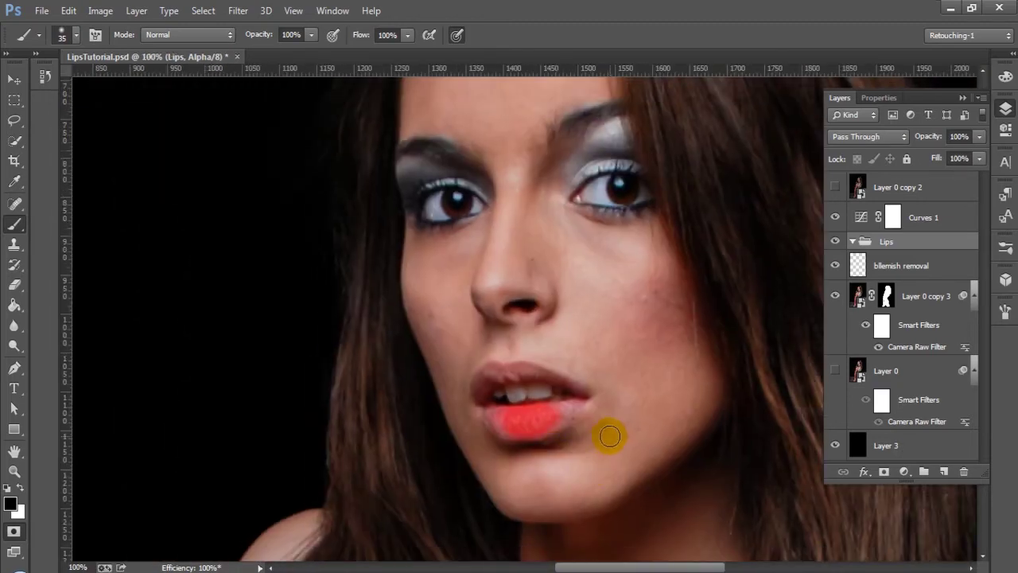
pyautogui.press('[')
pyautogui.press('[')
pyautogui.press('[')
pyautogui.press('[')
pyautogui.press('[')
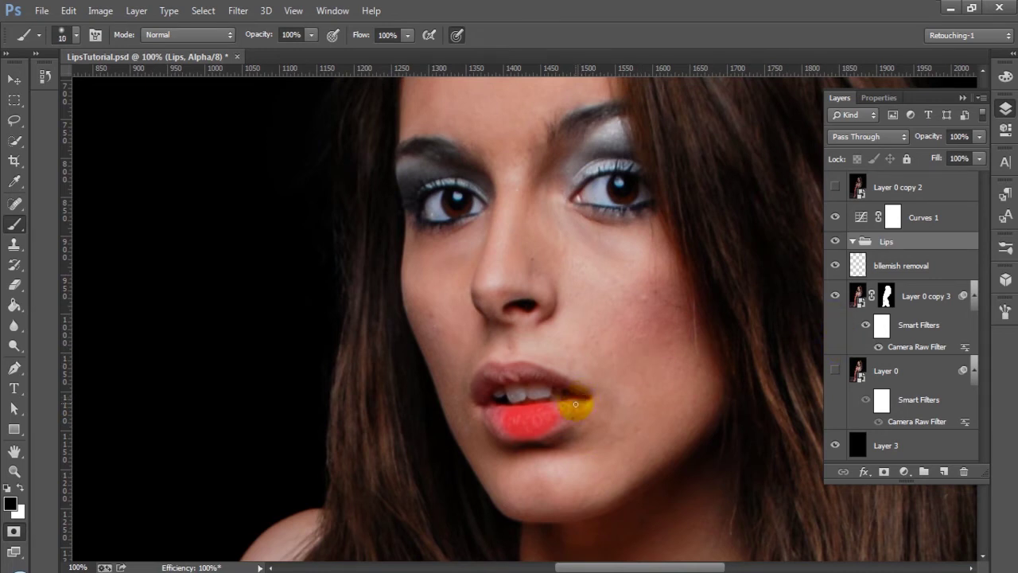
pyautogui.moveTo(576, 402)
pyautogui.mouseDown()
pyautogui.moveTo(551, 410)
pyautogui.moveTo(585, 396)
pyautogui.moveTo(540, 436)
pyautogui.moveTo(549, 431)
pyautogui.moveTo(505, 437)
pyautogui.moveTo(518, 437)
pyautogui.moveTo(501, 409)
pyautogui.mouseUp()
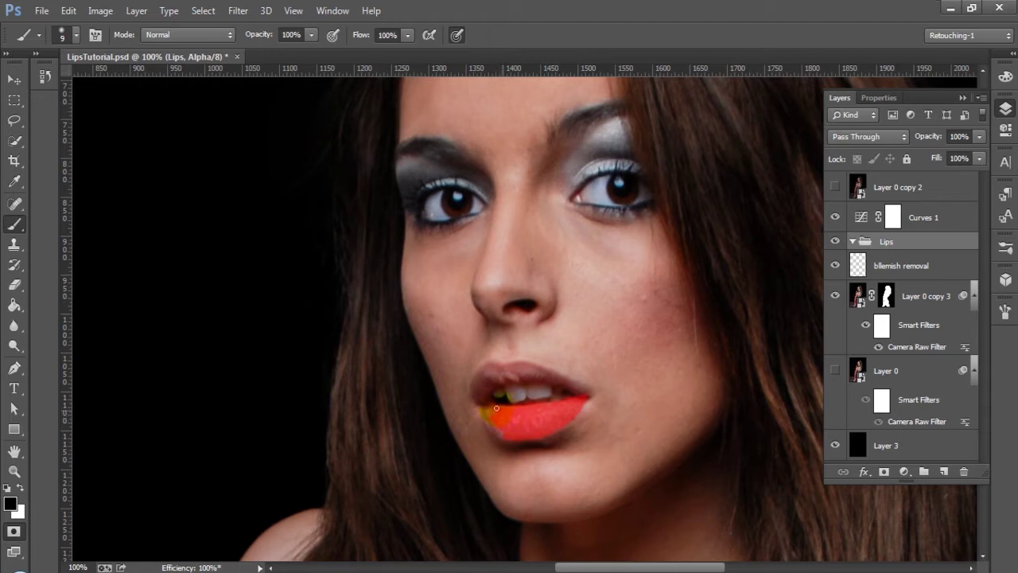
pyautogui.moveTo(495, 408); pyautogui.dragTo(496, 411)
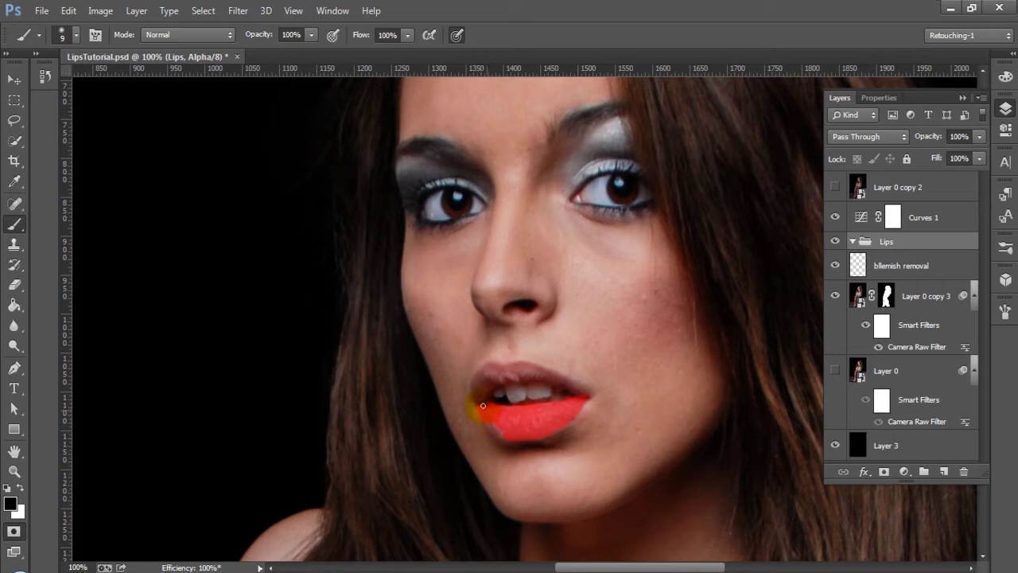
pyautogui.moveTo(491, 420); pyautogui.dragTo(503, 433)
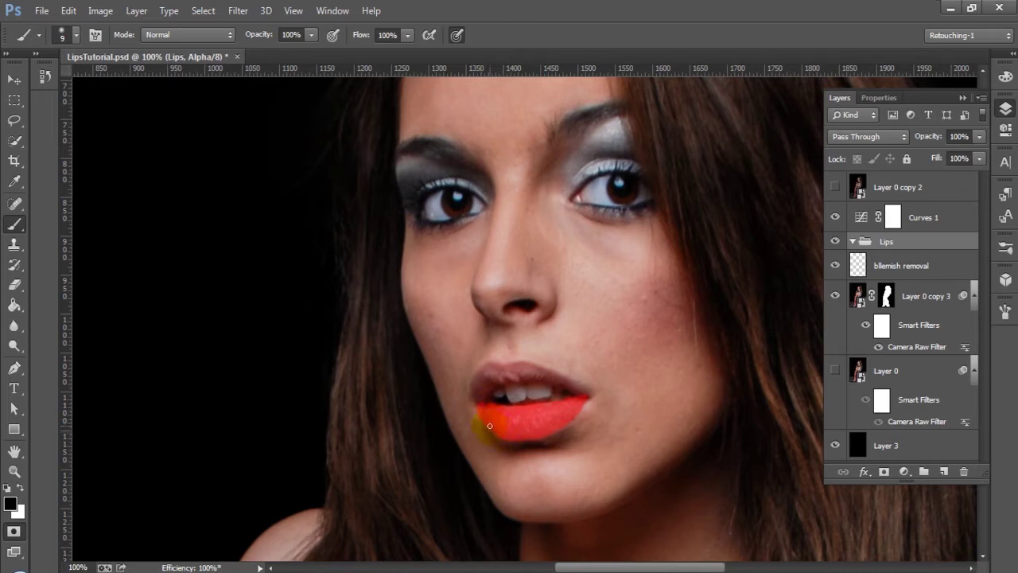
pyautogui.moveTo(483, 417); pyautogui.dragTo(499, 430)
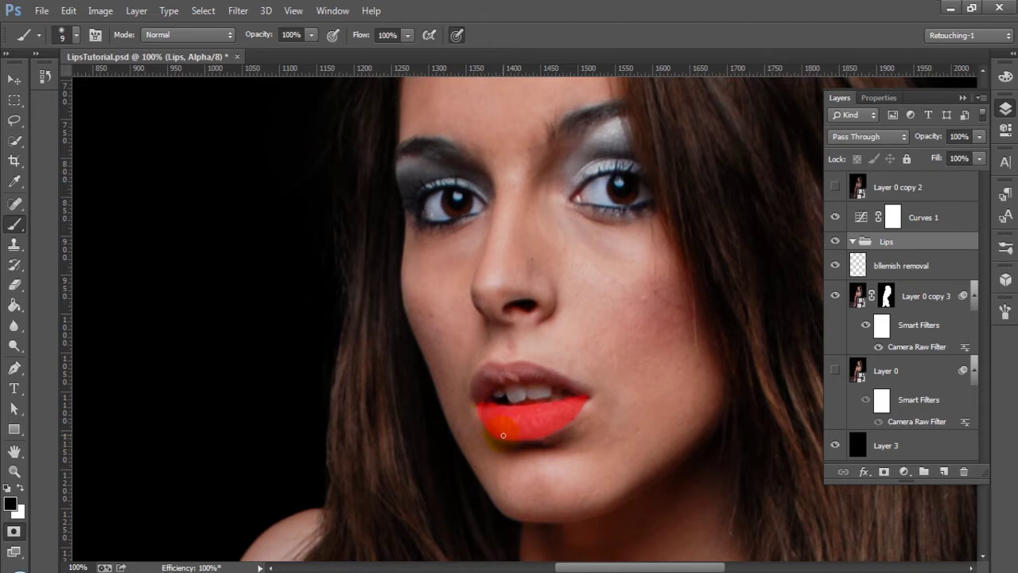
# Step: Paint the upper lip into the quick mask, touch up the lower lip, and convert the mask into a selection
pyautogui.moveTo(582, 392)
pyautogui.mouseDown()
pyautogui.moveTo(581, 402)
pyautogui.moveTo(561, 366)
pyautogui.moveTo(570, 386)
pyautogui.moveTo(528, 364)
pyautogui.moveTo(539, 369)
pyautogui.moveTo(493, 364)
pyautogui.moveTo(472, 374)
pyautogui.moveTo(473, 399)
pyautogui.moveTo(486, 389)
pyautogui.moveTo(475, 404)
pyautogui.moveTo(486, 363)
pyautogui.moveTo(485, 382)
pyautogui.moveTo(513, 374)
pyautogui.moveTo(498, 379)
pyautogui.moveTo(495, 367)
pyautogui.moveTo(550, 378)
pyautogui.moveTo(498, 376)
pyautogui.moveTo(561, 359)
pyautogui.moveTo(580, 405)
pyautogui.moveTo(568, 408)
pyautogui.moveTo(573, 379)
pyautogui.moveTo(557, 366)
pyautogui.mouseUp()
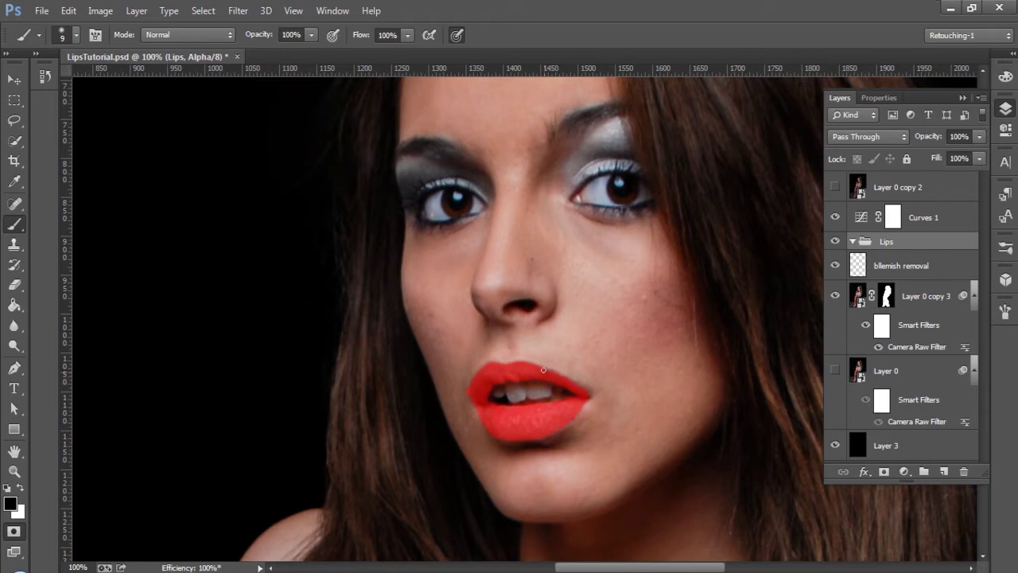
pyautogui.moveTo(539, 426); pyautogui.dragTo(547, 427)
pyautogui.press('q')
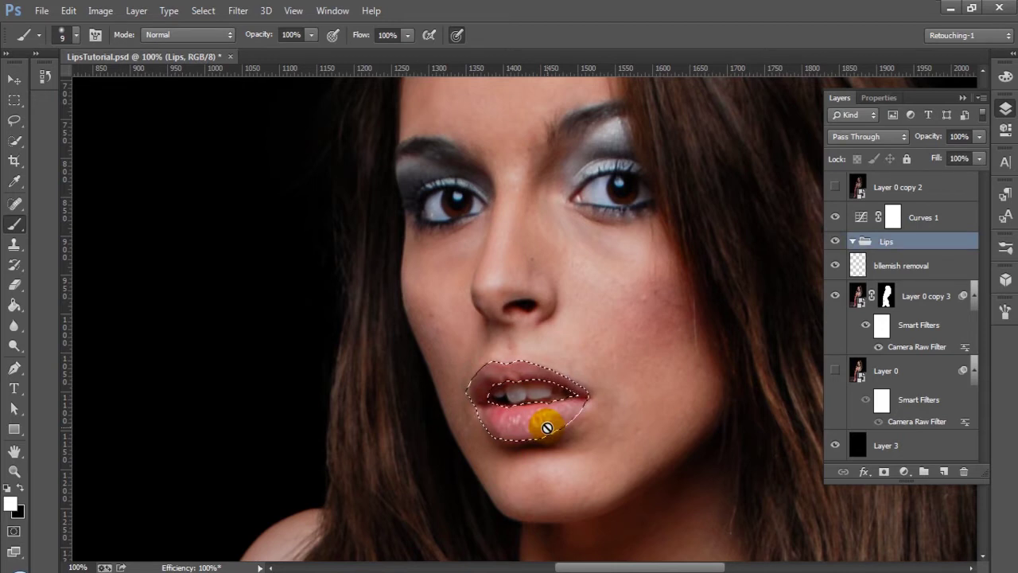
# Step: Feather the lip selection with a radius of 0.5 pixels
pyautogui.press('w')
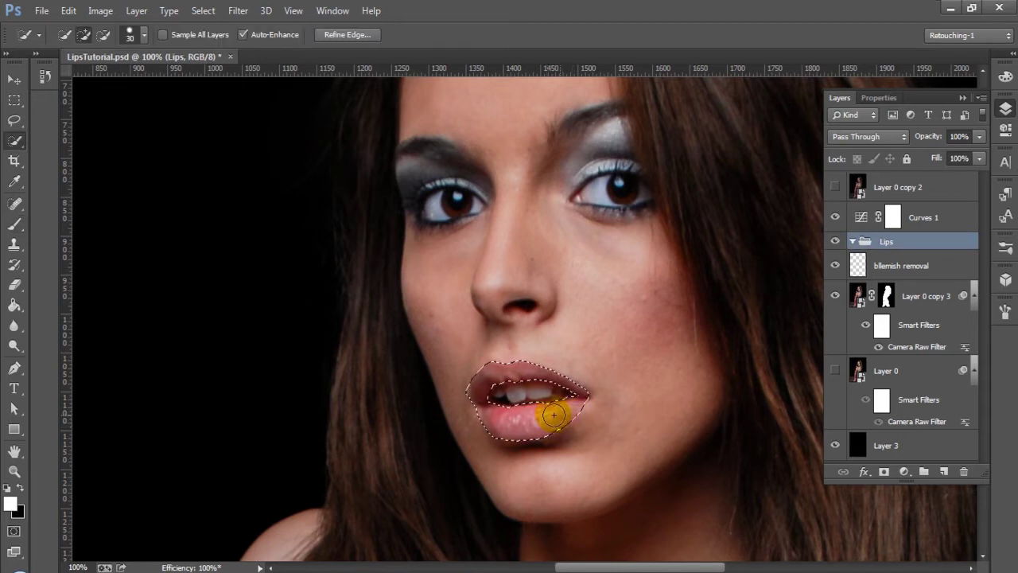
pyautogui.rightClick(551, 416)
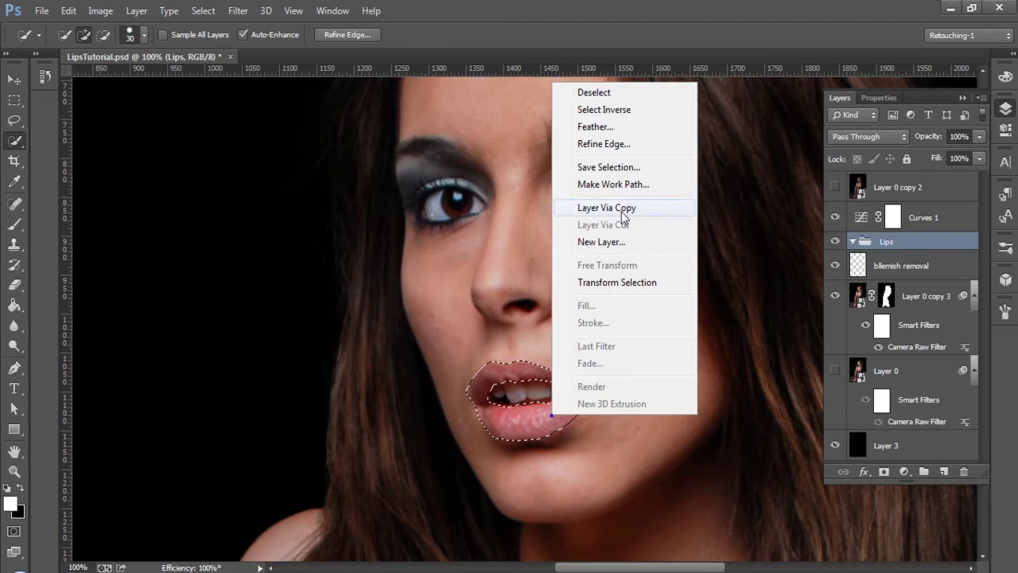
pyautogui.click(618, 127)
pyautogui.write('.5')
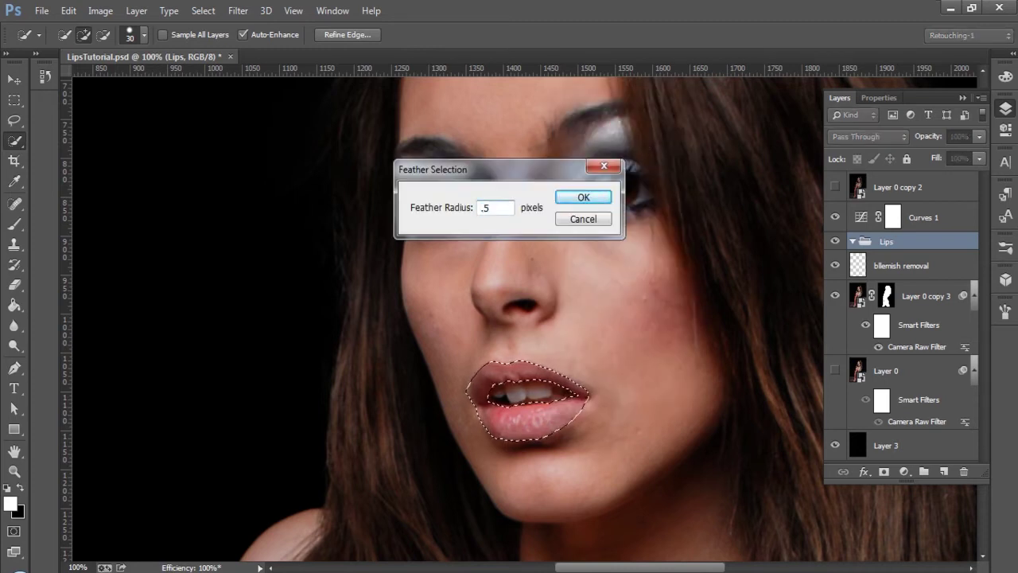
pyautogui.click(589, 198)
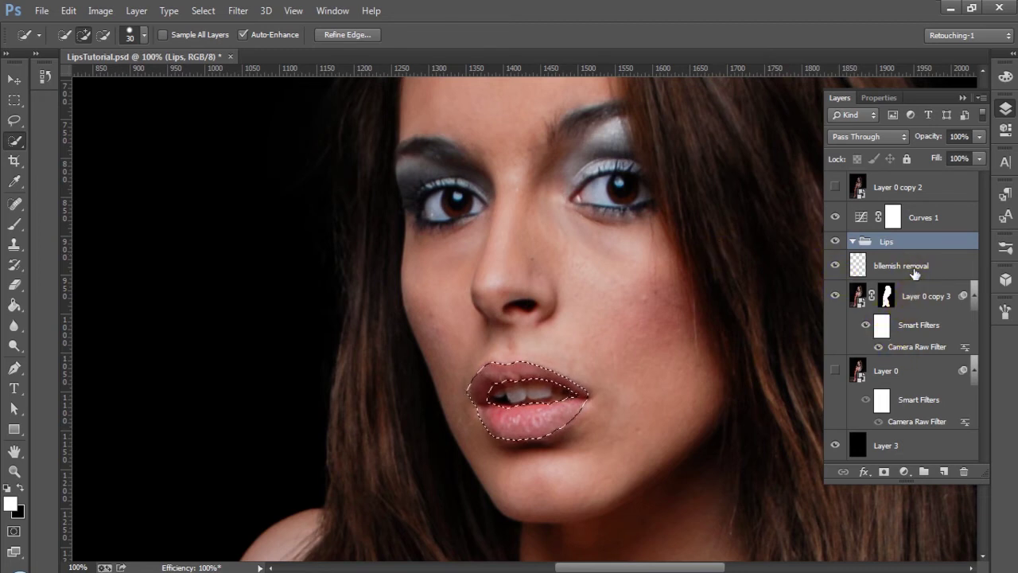
# Step: Add a Hue/Saturation adjustment layer masked to the lips directly above the bllemish removal layer
pyautogui.click(915, 274)
pyautogui.click(906, 474)
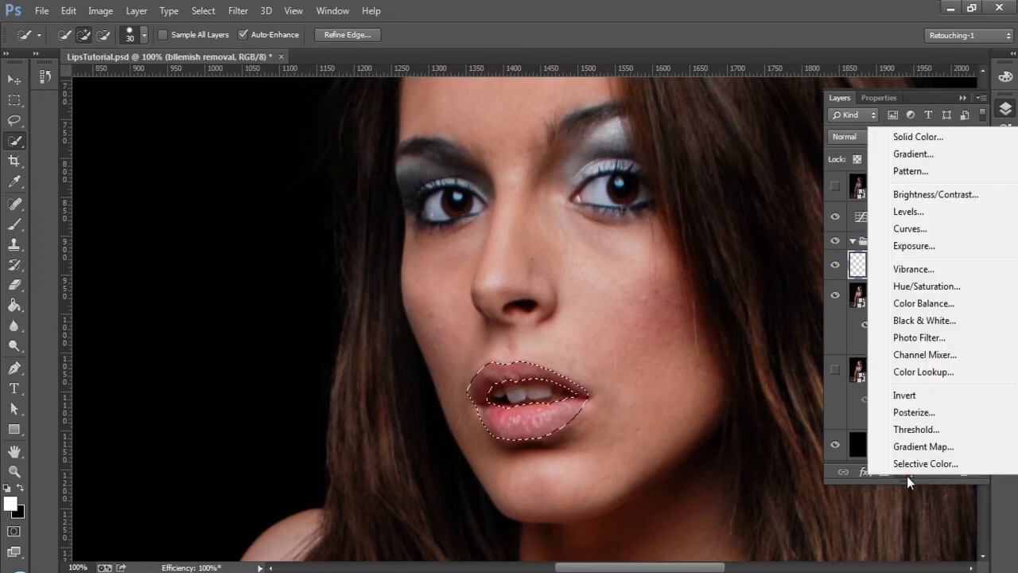
pyautogui.click(943, 288)
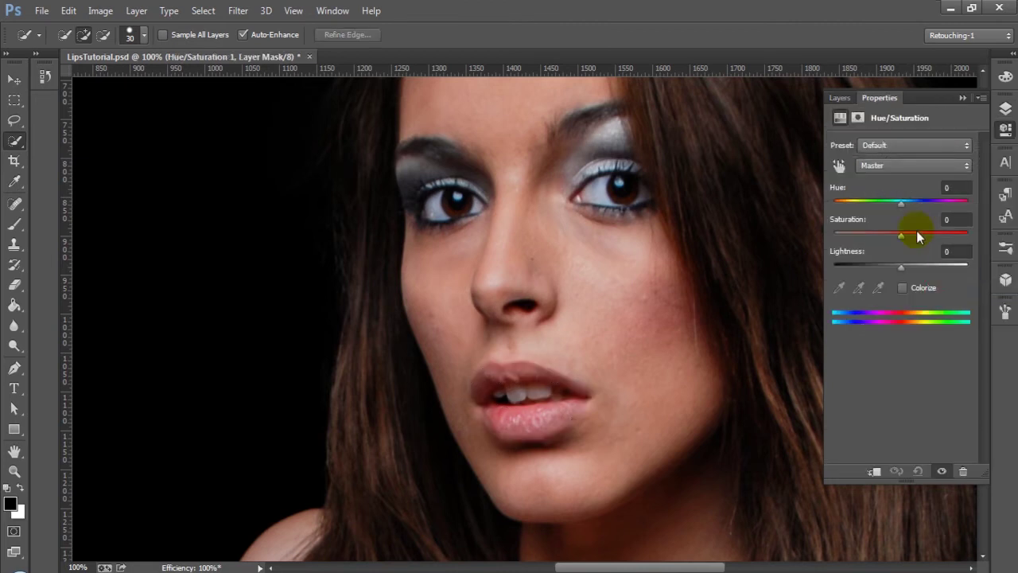
# Step: Set the lip adjustment's Saturation to +41 and its Lightness to -13
pyautogui.click(917, 232)
pyautogui.moveTo(919, 233)
pyautogui.mouseDown()
pyautogui.moveTo(888, 234)
pyautogui.moveTo(922, 237)
pyautogui.mouseUp()
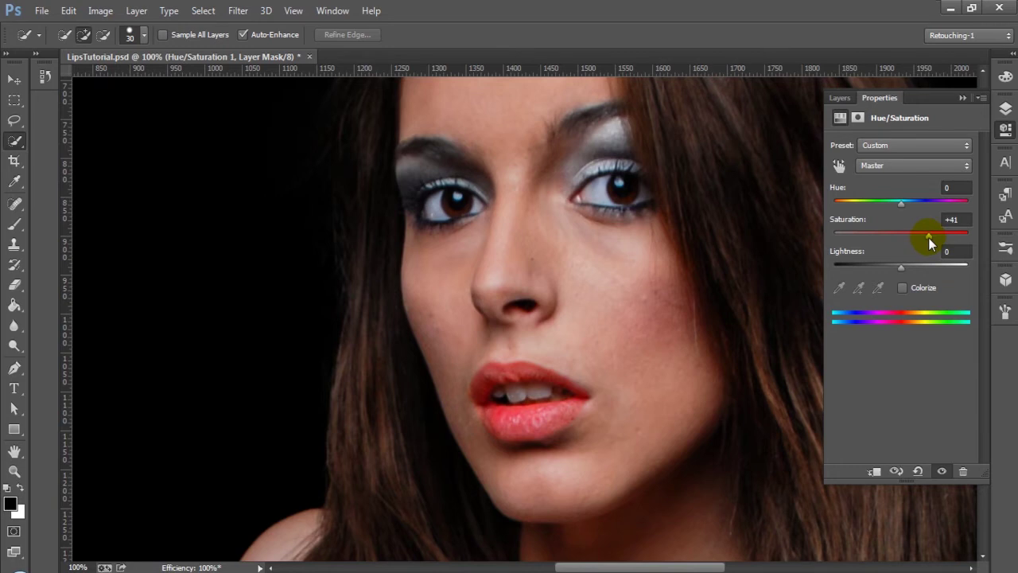
pyautogui.hotkey('ctrl', '-')
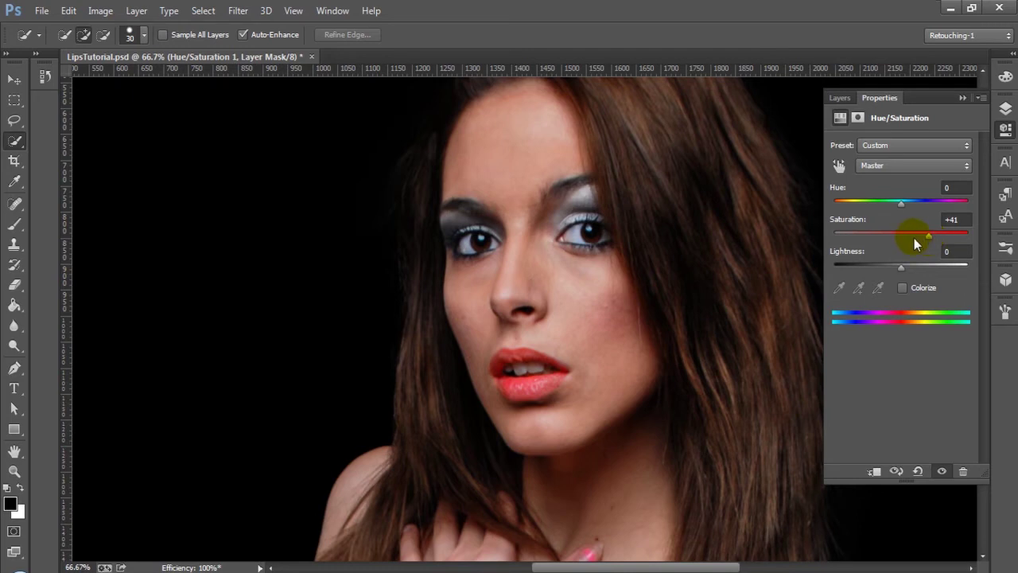
pyautogui.moveTo(897, 268); pyautogui.dragTo(891, 269)
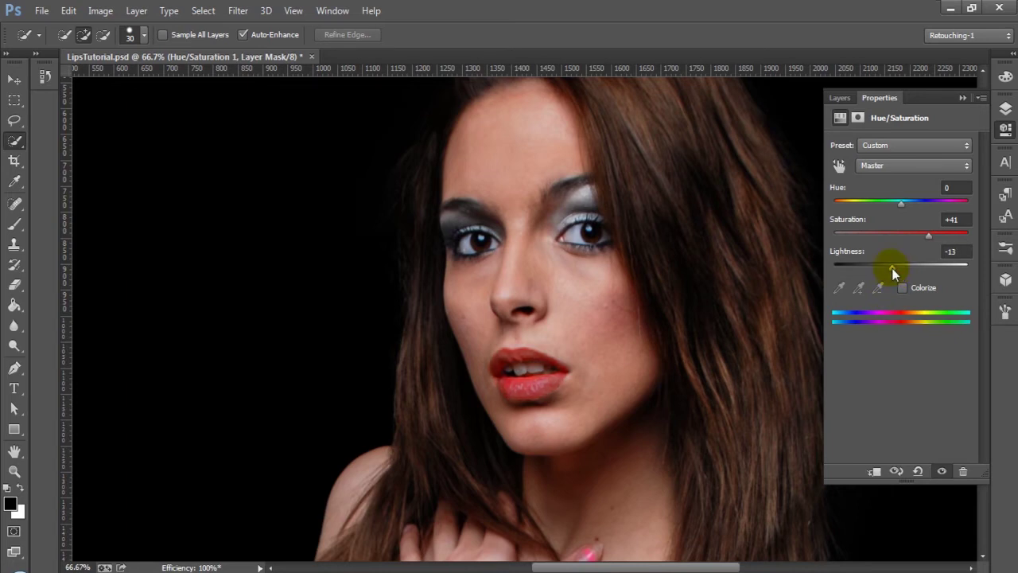
# Step: Set the lip adjustment's Hue to -11, Saturation to +53 and Lightness to -19
pyautogui.moveTo(901, 204)
pyautogui.mouseDown()
pyautogui.moveTo(912, 204)
pyautogui.moveTo(891, 215)
pyautogui.moveTo(875, 207)
pyautogui.moveTo(898, 208)
pyautogui.mouseUp()
pyautogui.moveTo(900, 205); pyautogui.dragTo(893, 204)
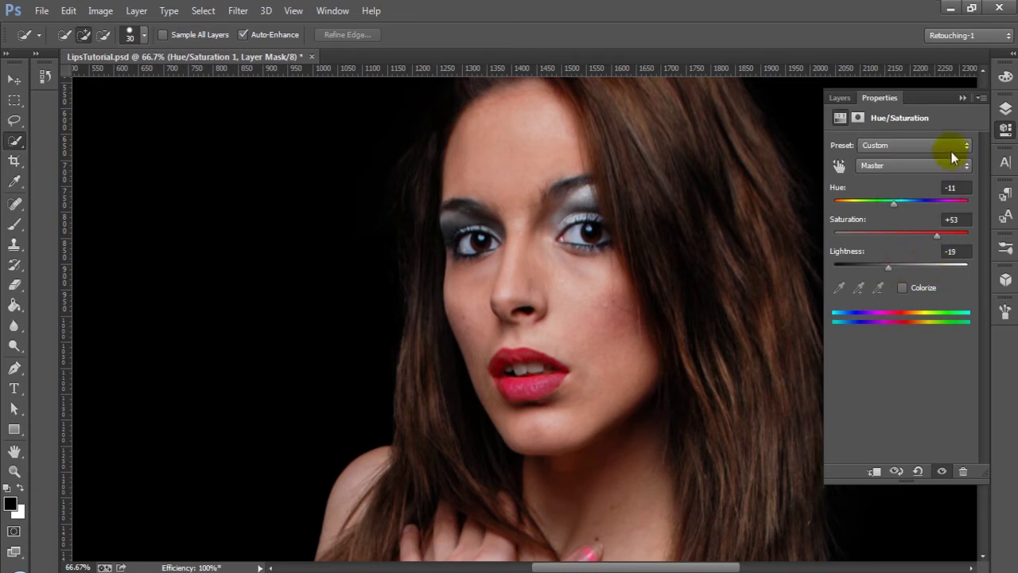
# Step: Move the Hue/Saturation 1 adjustment layer into the Lips group
pyautogui.click(840, 98)
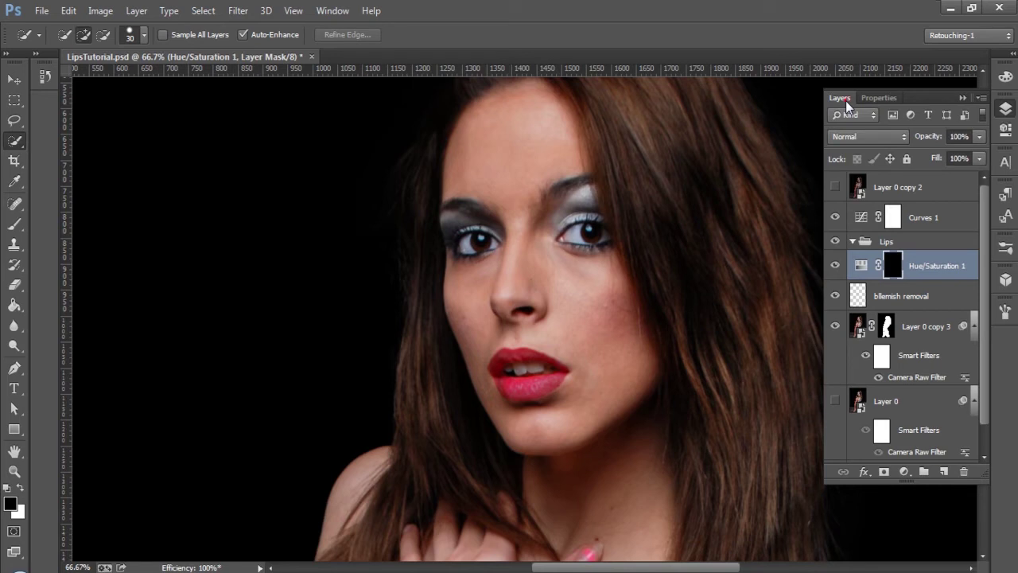
pyautogui.click(837, 242)
pyautogui.click(836, 242)
pyautogui.moveTo(923, 269); pyautogui.dragTo(909, 240)
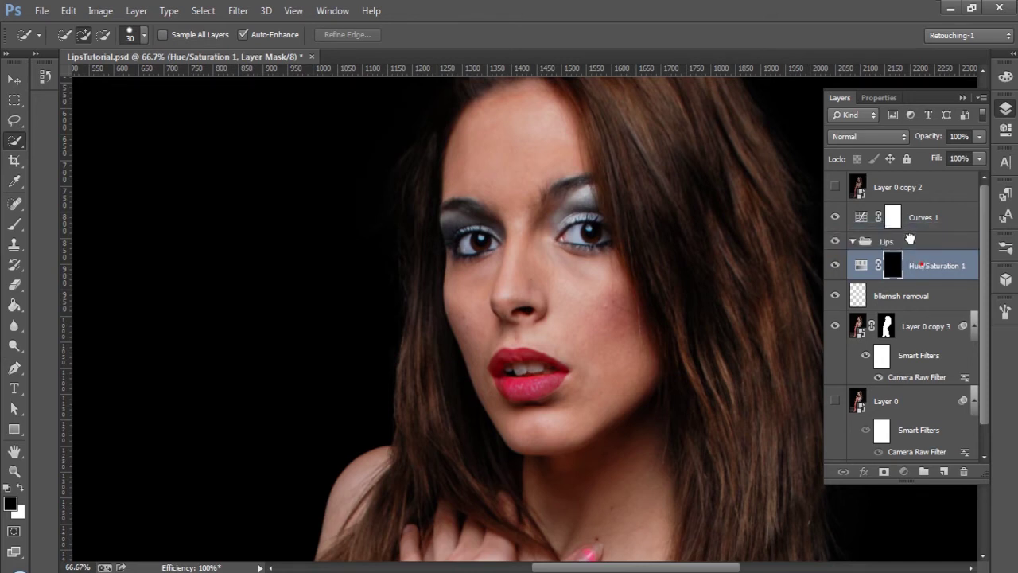
# Step: Toggle the visibility of the Lips group and its Hue/Saturation layer to compare the lips before and after
pyautogui.click(835, 266)
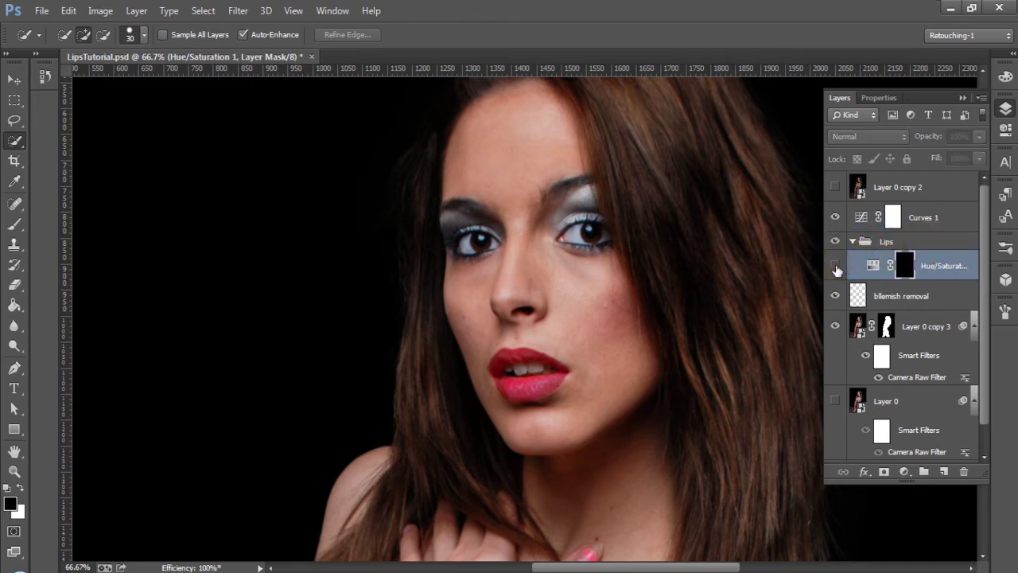
pyautogui.click(834, 241)
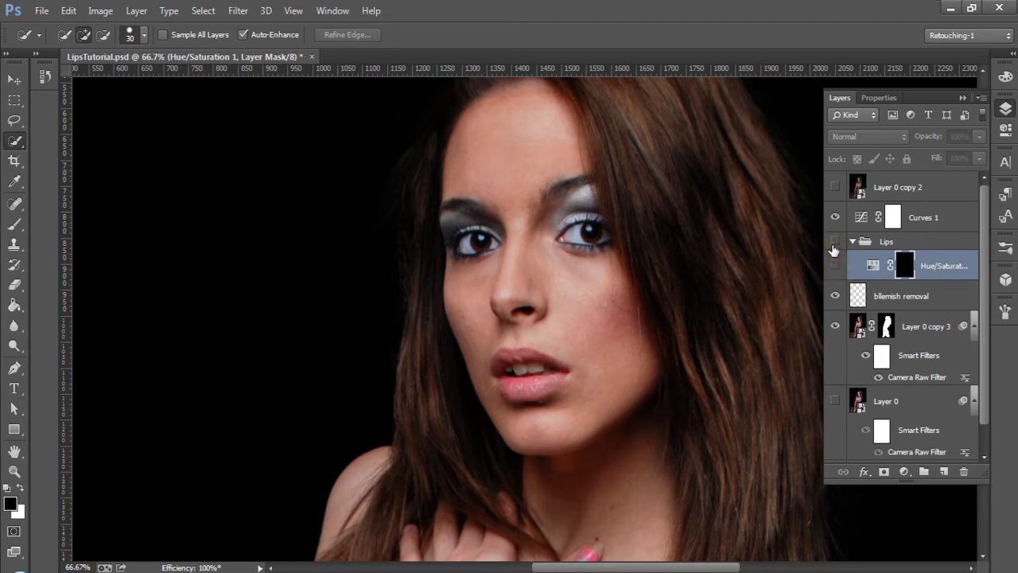
pyautogui.click(835, 266)
pyautogui.click(835, 241)
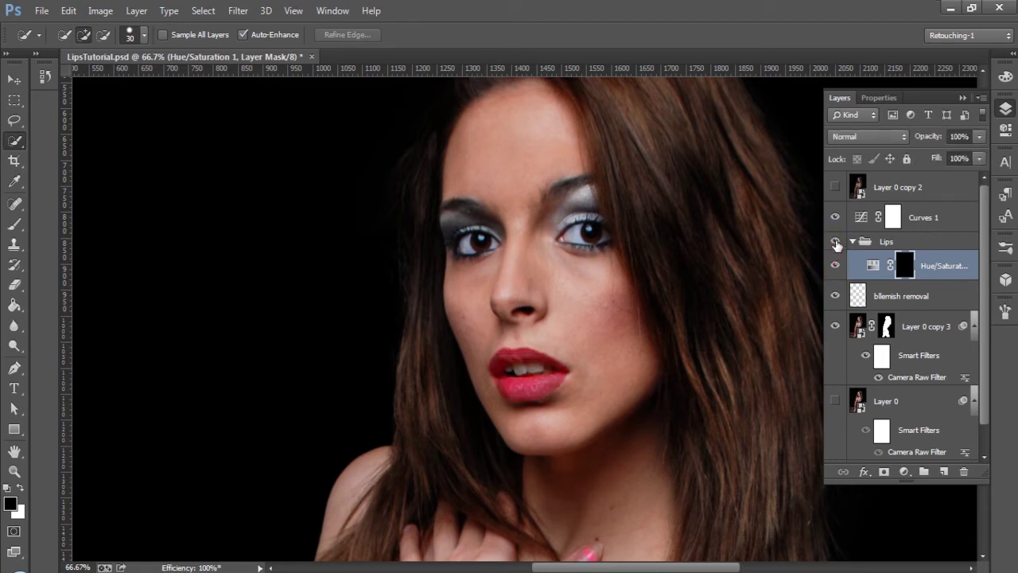
pyautogui.click(836, 244)
pyautogui.click(839, 241)
pyautogui.click(840, 241)
pyautogui.click(840, 242)
pyautogui.moveTo(564, 373); pyautogui.dragTo(533, 394)
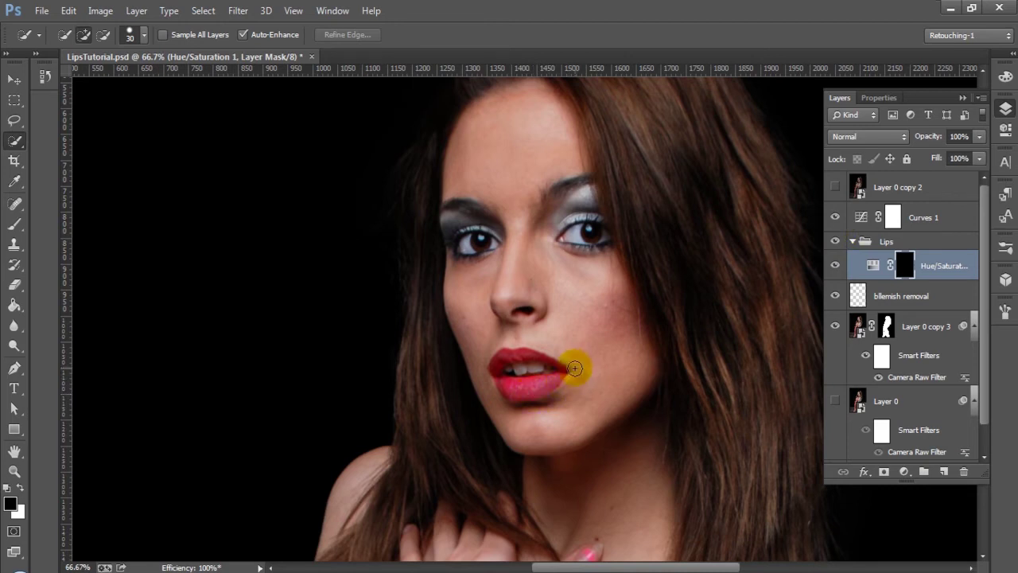
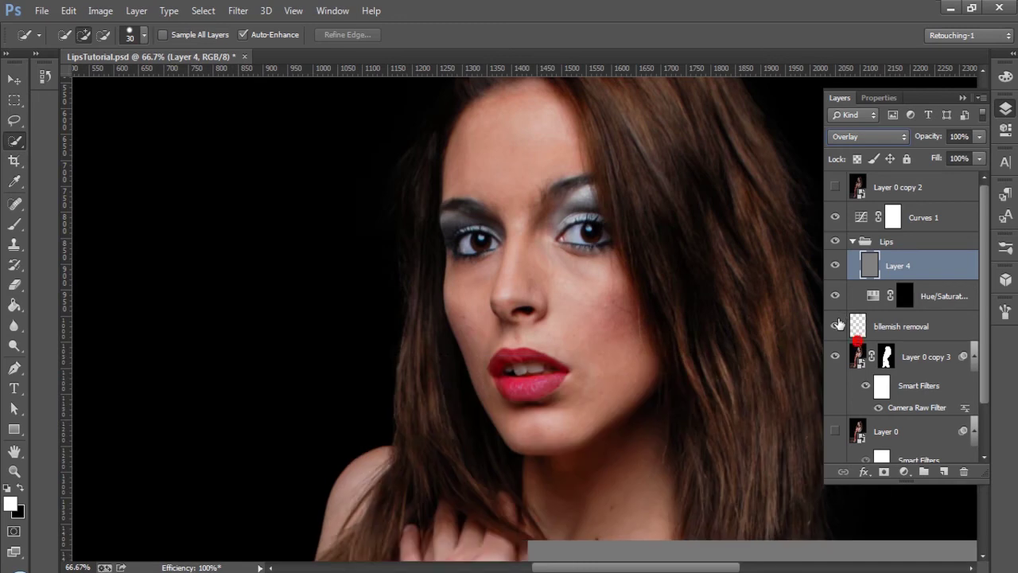
# Step: Hide the bllemish removal layer
pyautogui.click(837, 324)
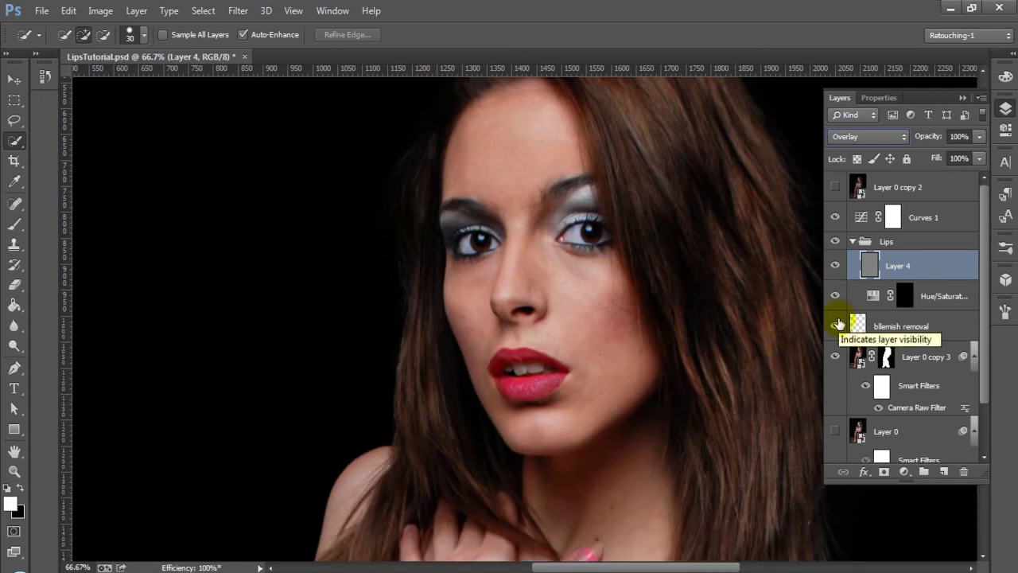
pyautogui.click(839, 324)
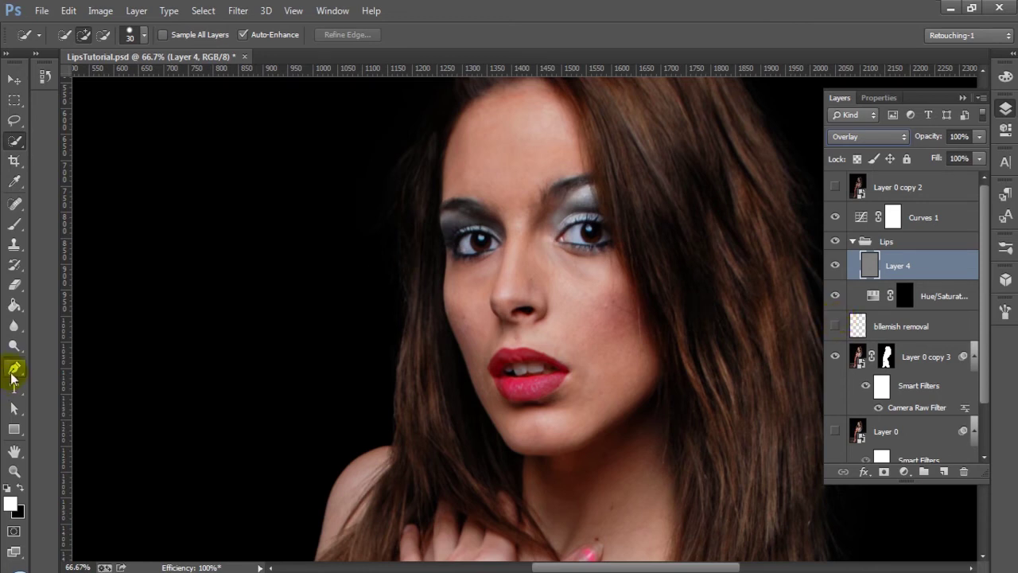
# Step: Dodge the upper and lower lips on the gray Overlay layer, using the Midtones range at 30% exposure
pyautogui.click(13, 348)
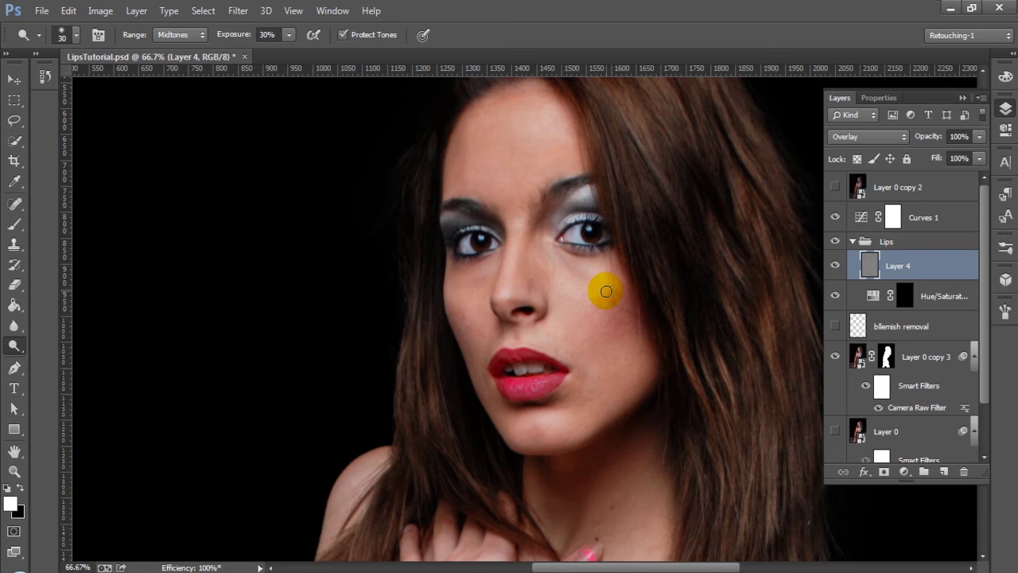
pyautogui.click(581, 460)
pyautogui.moveTo(596, 352); pyautogui.dragTo(595, 370)
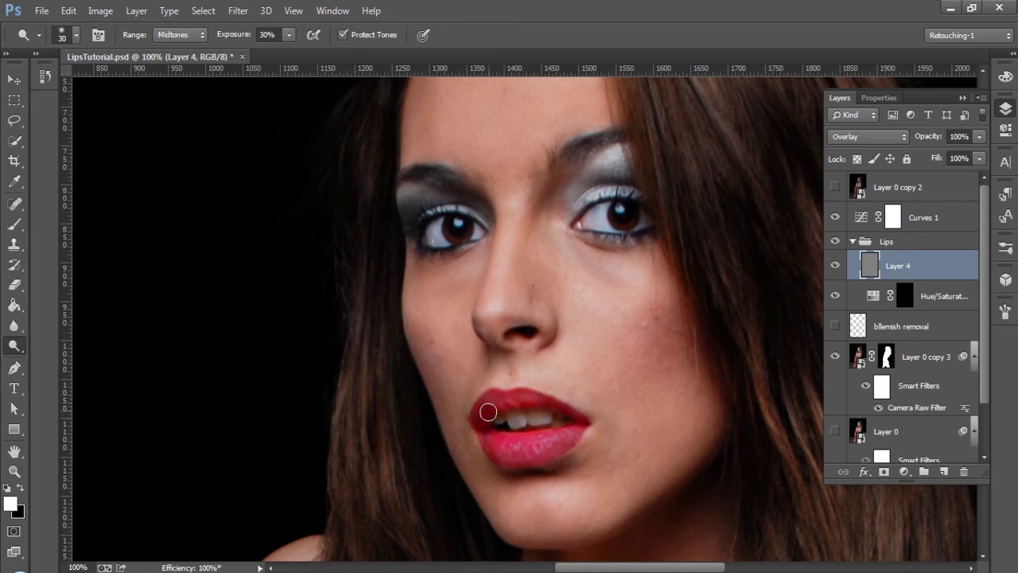
pyautogui.moveTo(536, 446)
pyautogui.mouseDown()
pyautogui.moveTo(577, 464)
pyautogui.moveTo(619, 458)
pyautogui.moveTo(613, 453)
pyautogui.mouseUp()
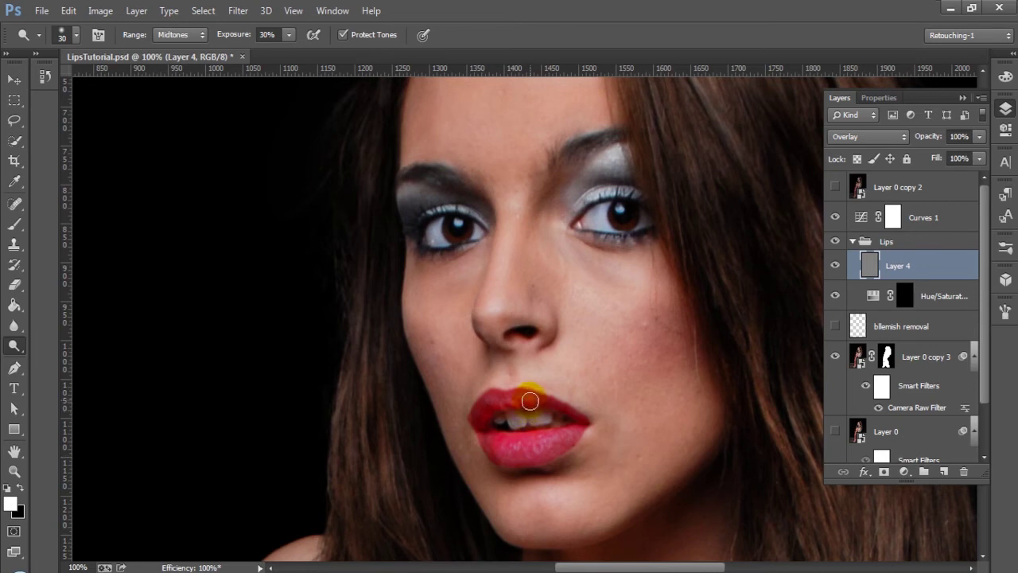
pyautogui.press('[')
pyautogui.moveTo(575, 414); pyautogui.dragTo(525, 395)
# Step: Brighten the lip highlights further with the Dodge tool, using a size 20 brush at 20% exposure
pyautogui.press('[')
pyautogui.press('2')
pyautogui.moveTo(517, 462)
pyautogui.mouseDown()
pyautogui.moveTo(495, 443)
pyautogui.moveTo(556, 437)
pyautogui.mouseUp()
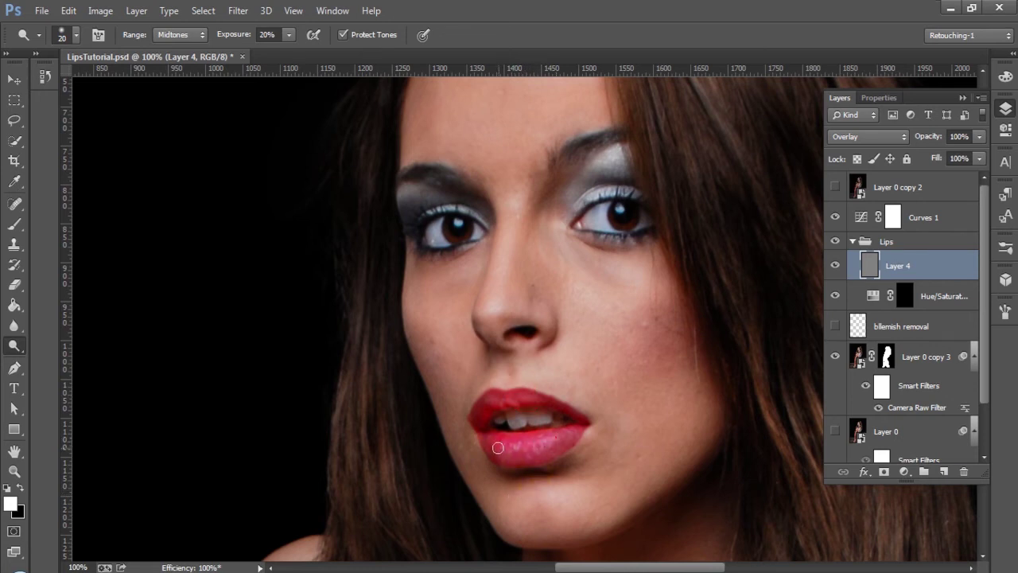
pyautogui.moveTo(510, 408); pyautogui.dragTo(470, 424)
pyautogui.moveTo(593, 444); pyautogui.dragTo(596, 425)
pyautogui.moveTo(413, 268); pyautogui.dragTo(419, 266)
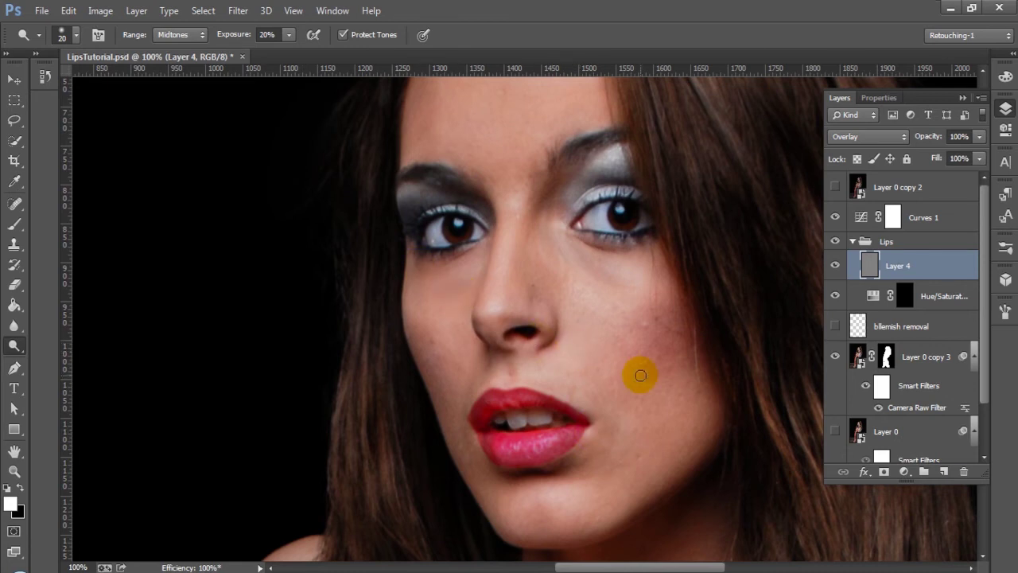
# Step: Burn the edges and corners of both lips on the gray Overlay layer at 20% exposure
pyautogui.hotkey('shift', 'o')
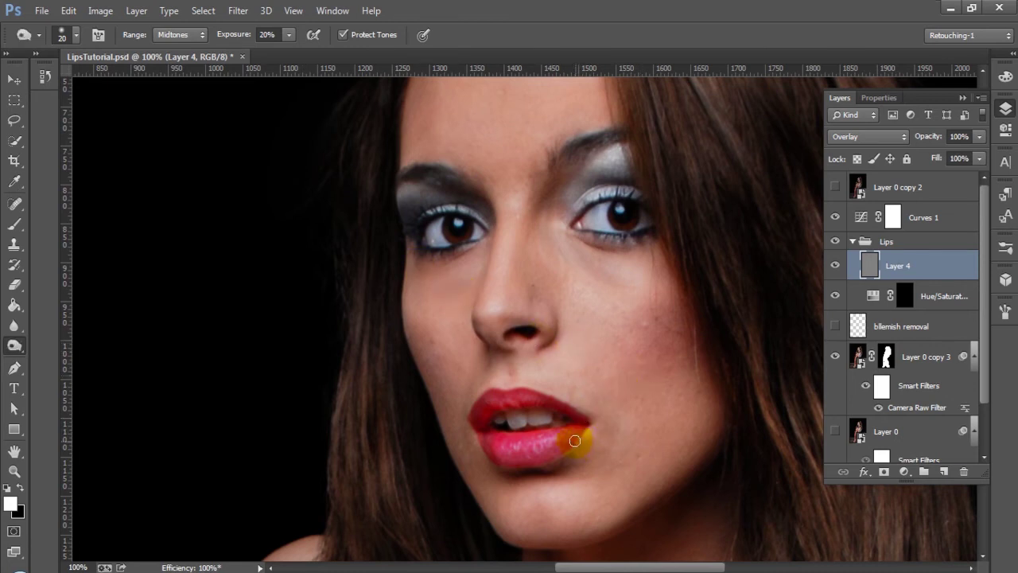
pyautogui.moveTo(574, 440)
pyautogui.mouseDown()
pyautogui.moveTo(501, 456)
pyautogui.moveTo(531, 455)
pyautogui.moveTo(570, 427)
pyautogui.moveTo(539, 458)
pyautogui.mouseUp()
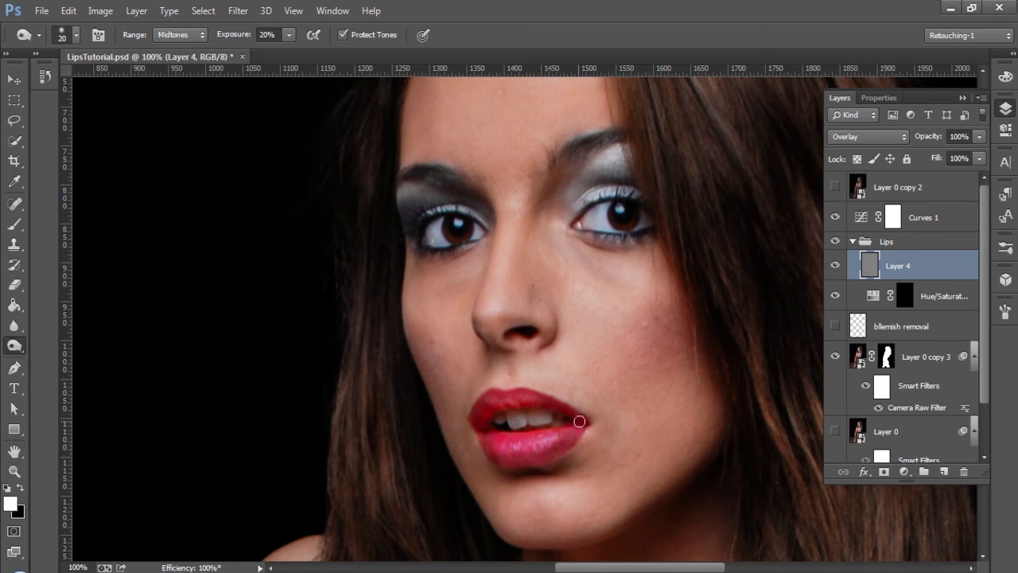
pyautogui.click(482, 426)
pyautogui.moveTo(555, 403); pyautogui.dragTo(537, 394)
pyautogui.click(620, 434)
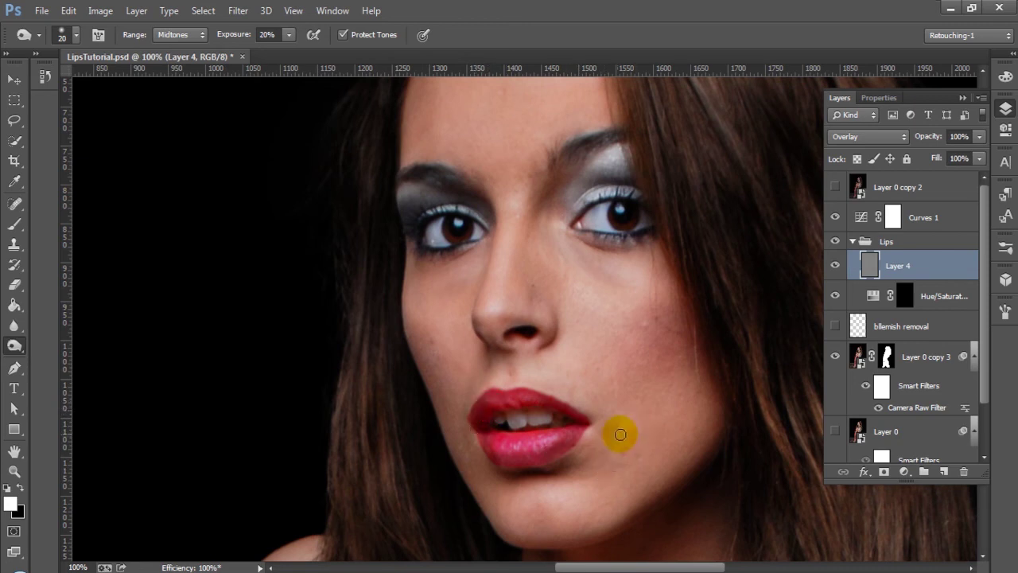
pyautogui.moveTo(562, 432)
pyautogui.mouseDown()
pyautogui.moveTo(496, 439)
pyautogui.moveTo(550, 428)
pyautogui.mouseUp()
pyautogui.click(584, 412)
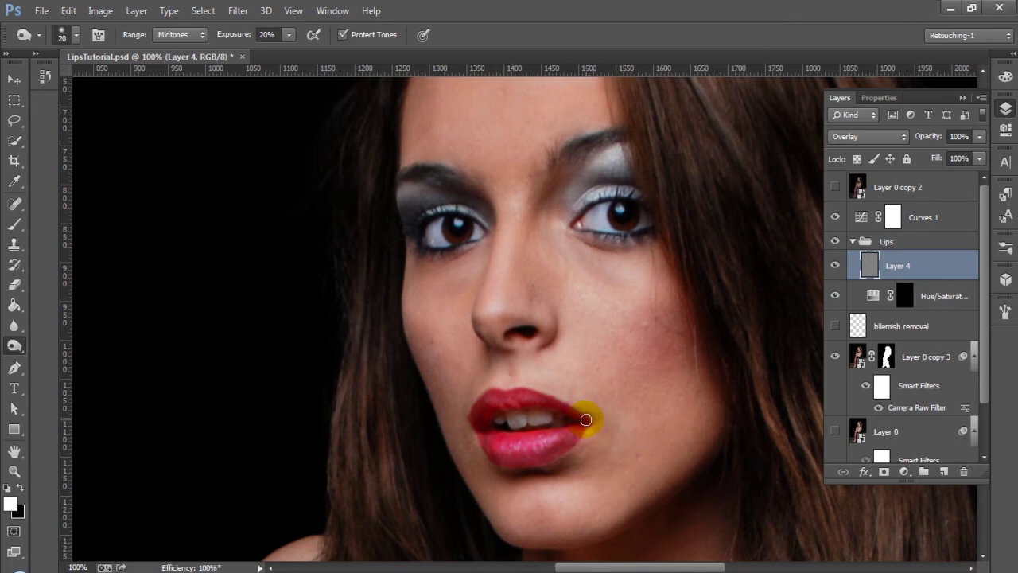
pyautogui.click(641, 460)
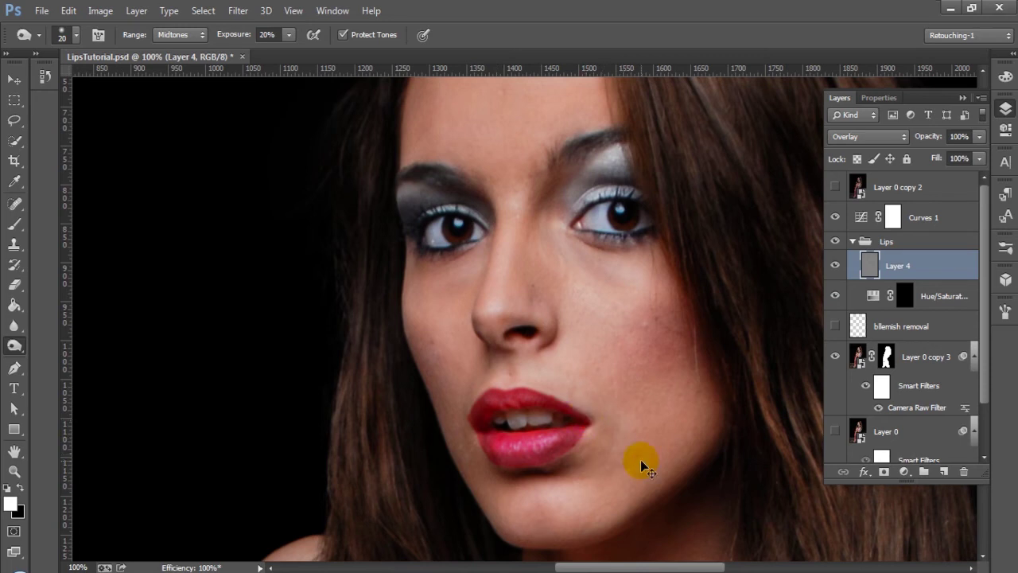
# Step: Touch up the Hue/Saturation layer's mask over the lips with a size 9 brush, switching between black and white
pyautogui.hotkey('ctrl', '-')
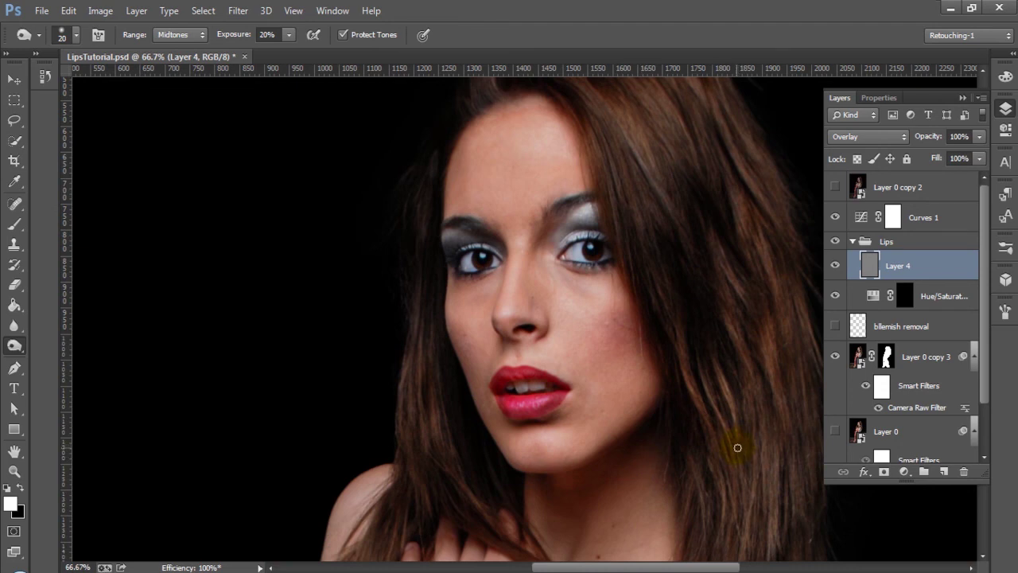
pyautogui.click(880, 386)
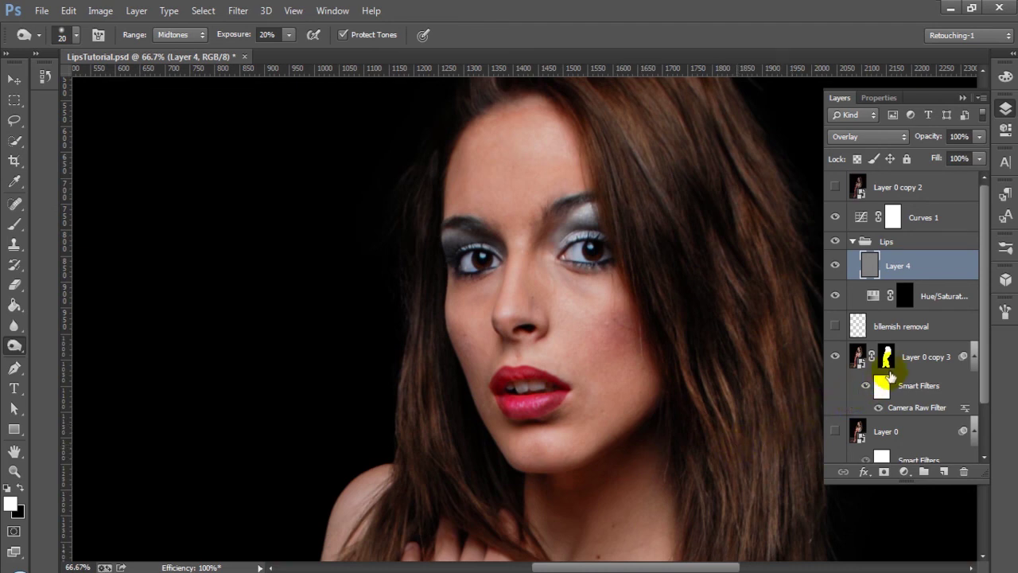
pyautogui.click(908, 295)
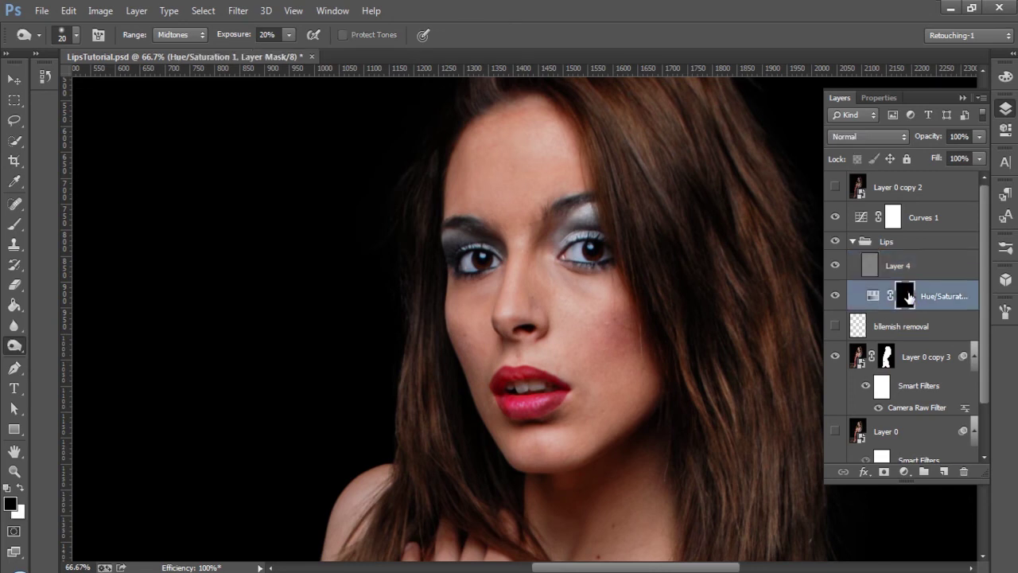
pyautogui.press('b')
pyautogui.press('x')
pyautogui.click(530, 349)
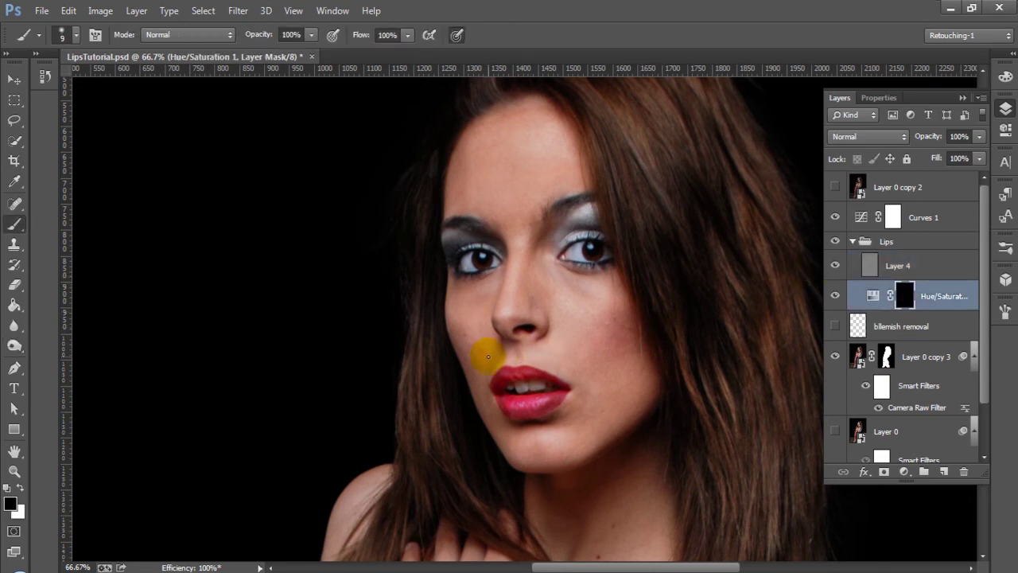
pyautogui.press('x')
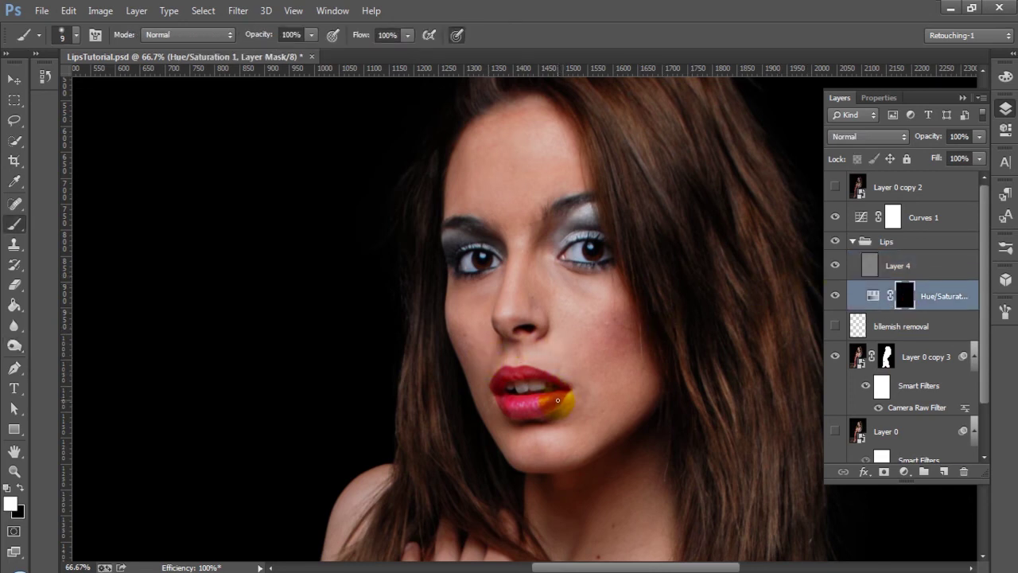
pyautogui.hotkey('ctrl', 'z')
pyautogui.hotkey('ctrl', 'z')
pyautogui.moveTo(529, 414)
pyautogui.mouseDown()
pyautogui.moveTo(555, 397)
pyautogui.moveTo(549, 388)
pyautogui.moveTo(525, 395)
pyautogui.moveTo(543, 381)
pyautogui.moveTo(509, 384)
pyautogui.mouseUp()
pyautogui.press('x')
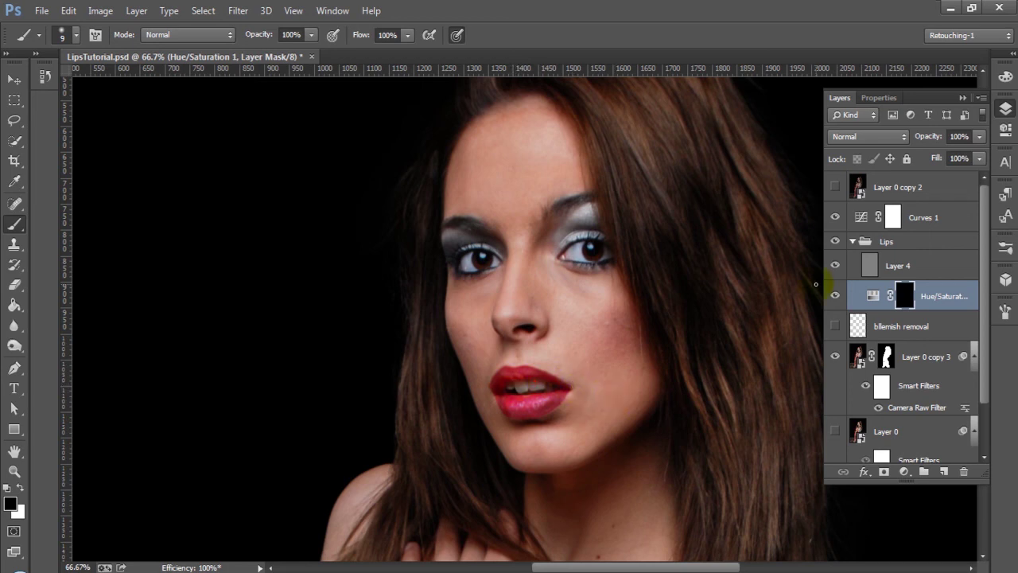
pyautogui.press('x')
pyautogui.moveTo(547, 398); pyautogui.dragTo(518, 401)
# Step: Turn the Lips group off and on to compare the original lips with the finished lipstick look
pyautogui.click(835, 243)
pyautogui.click(835, 243)
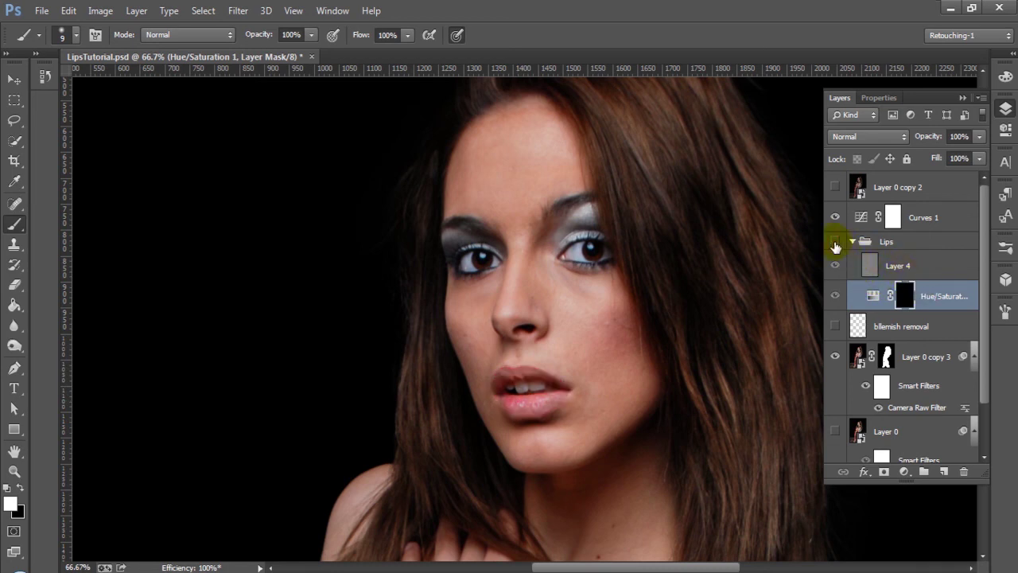
pyautogui.click(835, 243)
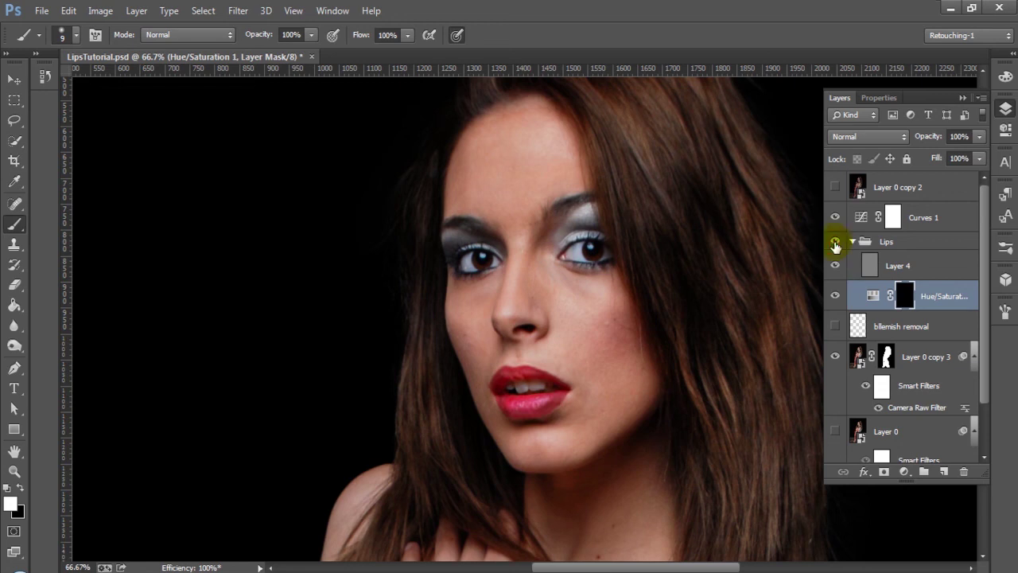